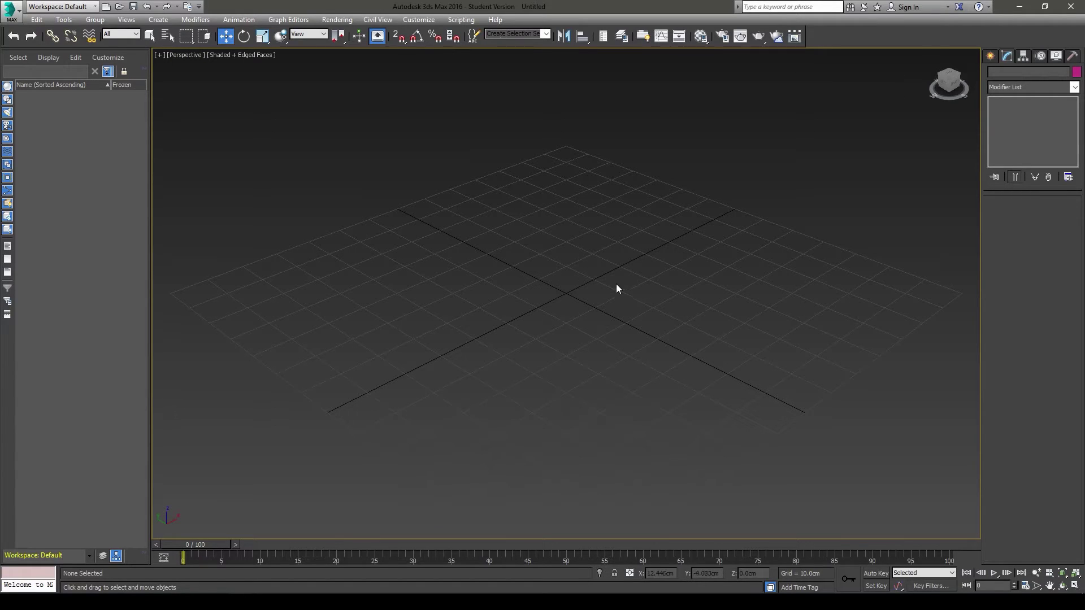
Orbit, pan and zoom the Perspective view, then return to the Top/Front/Left/Perspective layout.
key("alt")
middle_click_drag(628, 304, 522, 299, "alt")
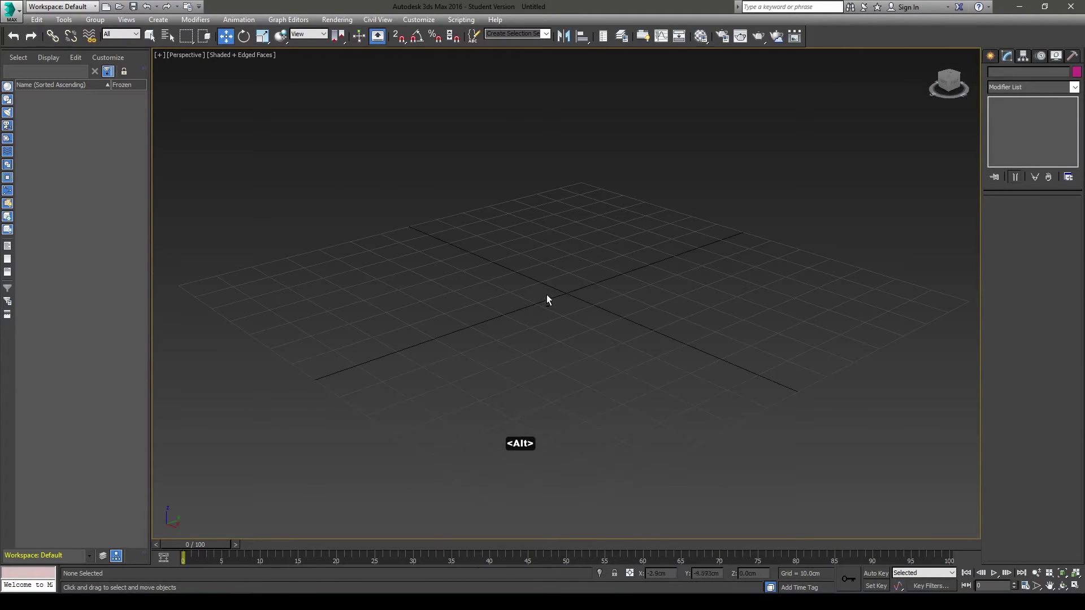
mouse_move(589, 287)
middle_mouse_down()
mouse_move(525, 288)
mouse_move(746, 266)
mouse_move(450, 286)
mouse_move(613, 283)
mouse_move(577, 256)
mouse_move(596, 274)
middle_mouse_up()
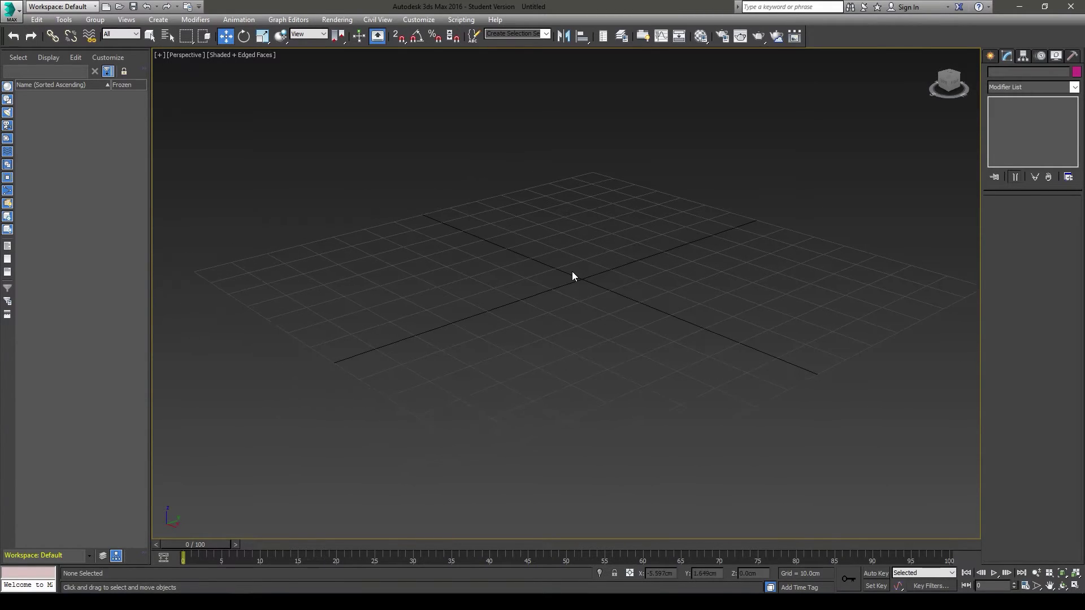
scroll(572, 276, "down", 5)
scroll(572, 276, "up", 5)
scroll(573, 276, "down", 5)
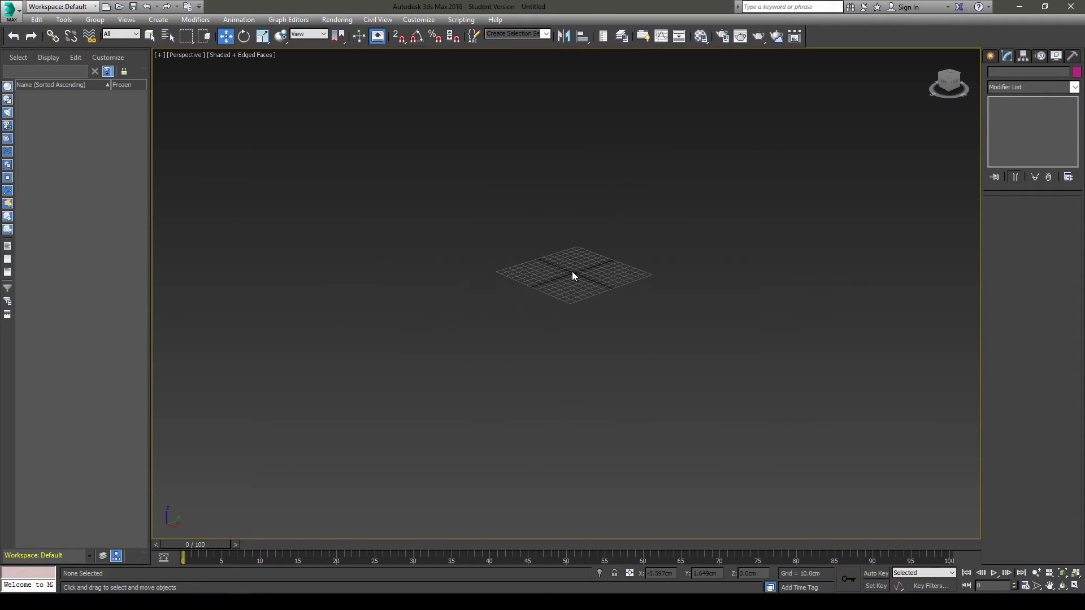
scroll(573, 275, "up", 6)
scroll(573, 276, "down", 5)
scroll(573, 276, "up", 5)
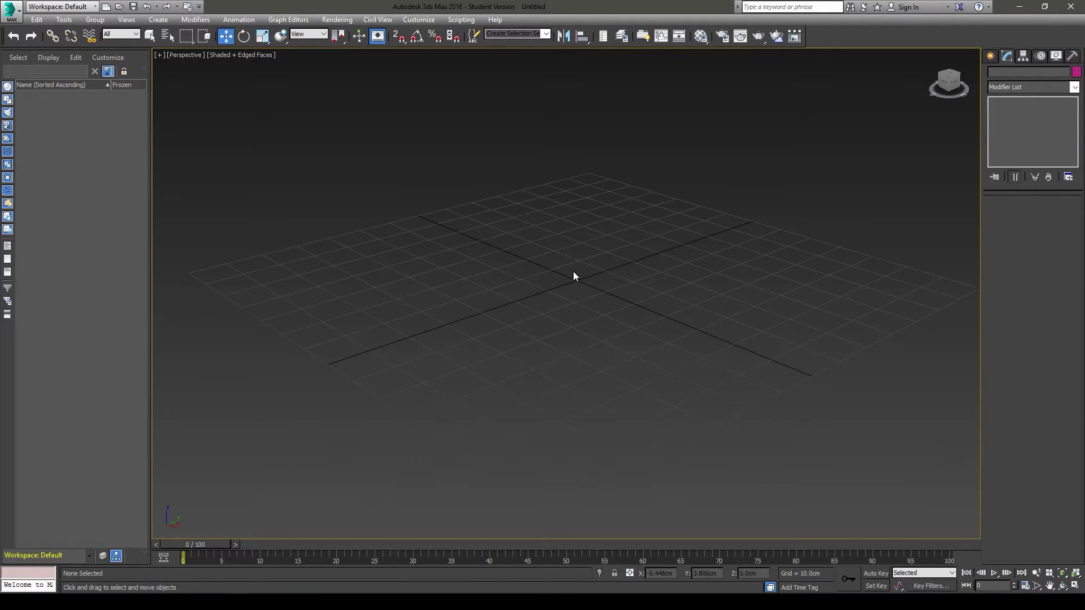
scroll(573, 276, "down", 4)
scroll(575, 283, "up", 3)
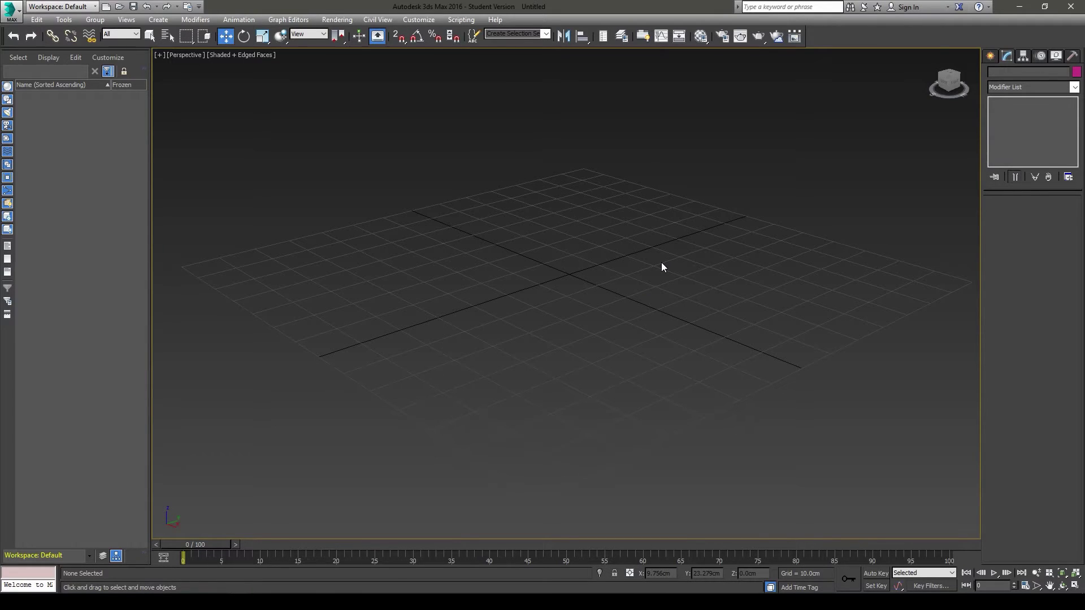
key("alt+w")
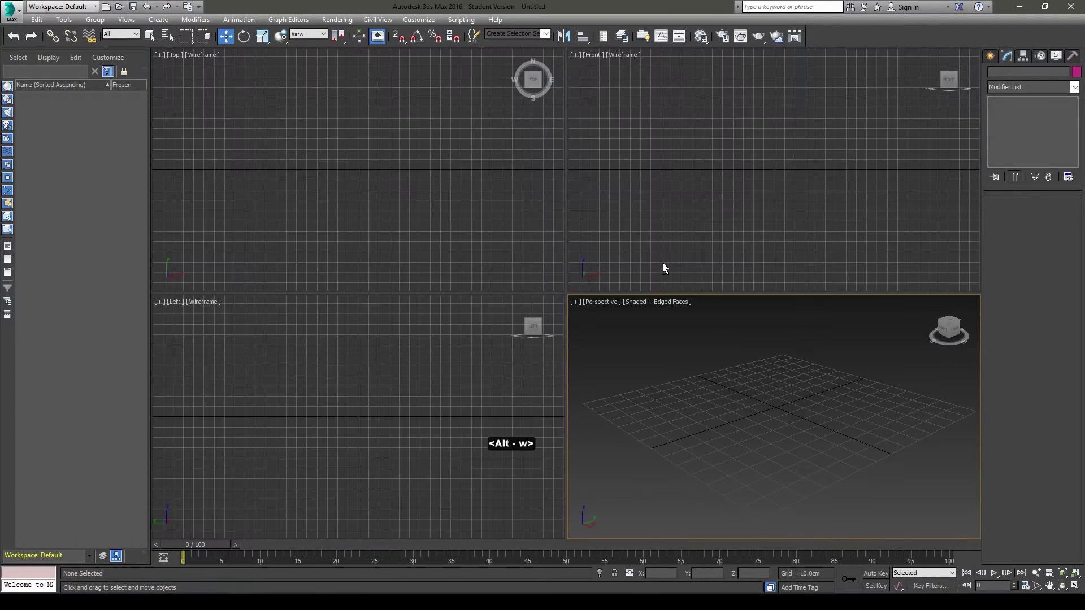
Cycle the active viewport among the Top, Front, Left and Perspective views.
left_click(482, 229)
left_click(620, 220)
left_click(422, 474)
left_click(509, 243)
left_click(694, 190)
left_click(674, 415)
left_click(405, 405)
left_click(410, 188)
left_click(649, 130)
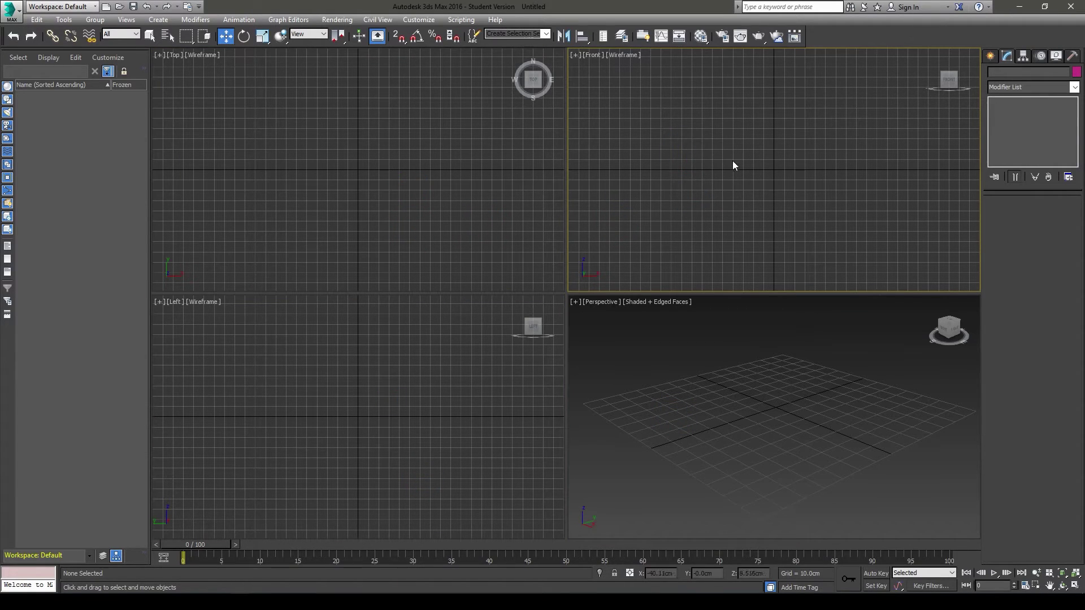
left_click(374, 190)
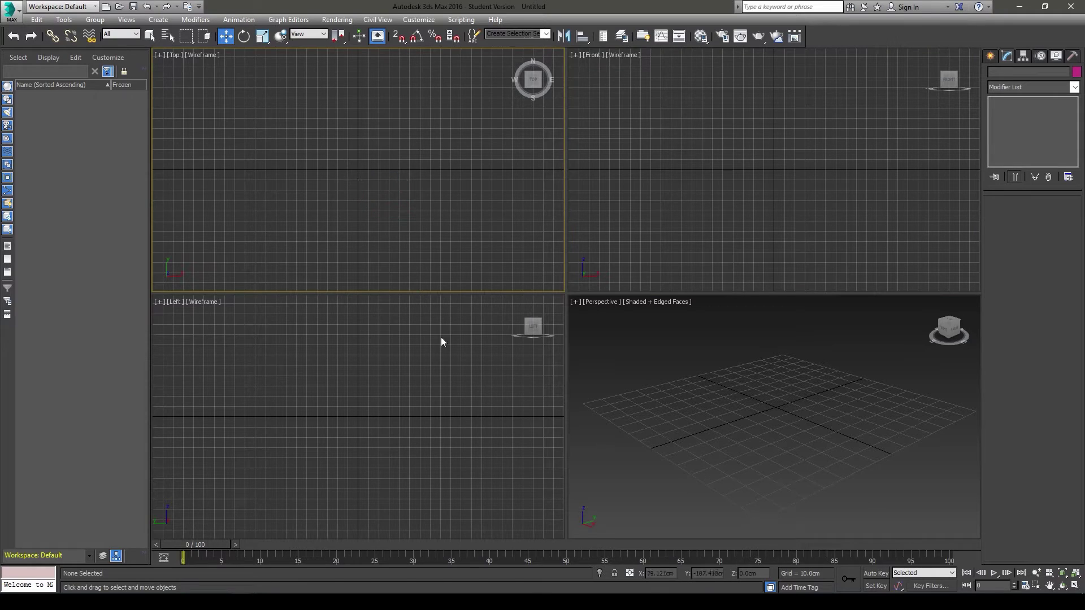
left_click(433, 403)
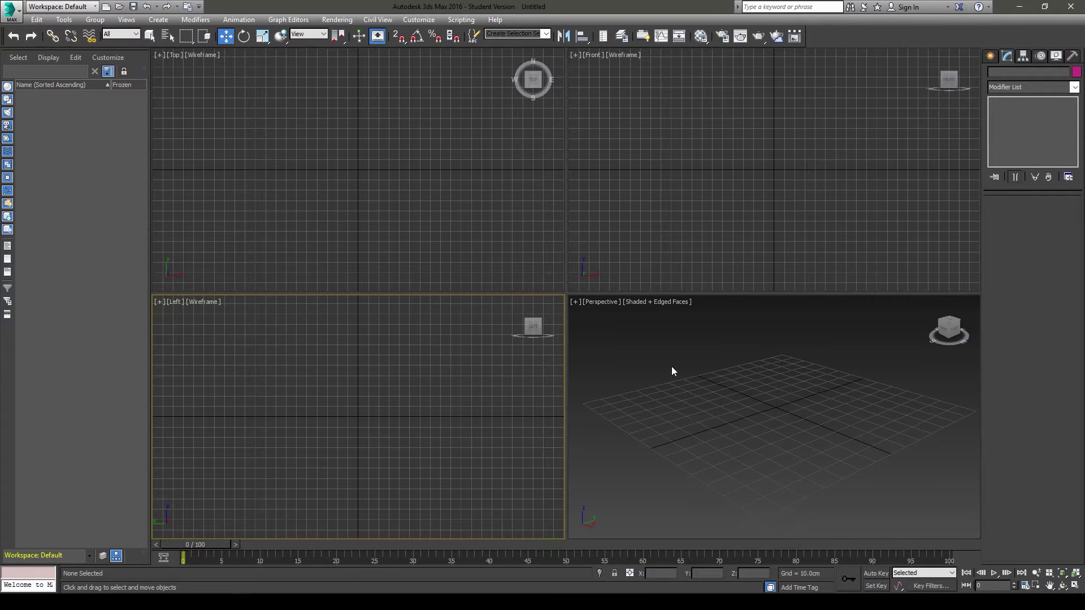
left_click(655, 356)
left_click(403, 198)
left_click(607, 194)
left_click(482, 370)
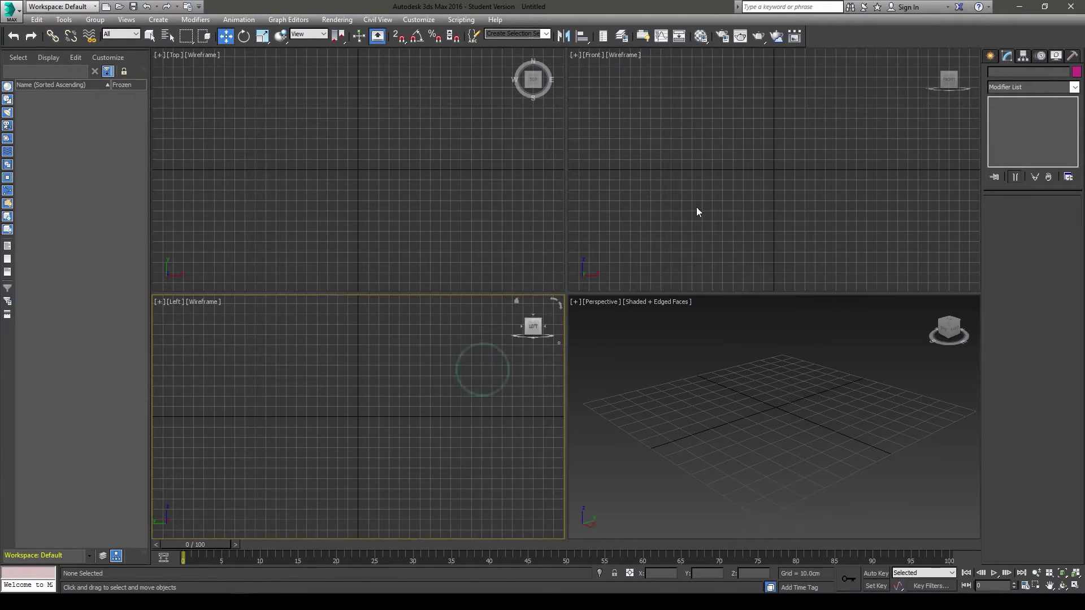
left_click(697, 211)
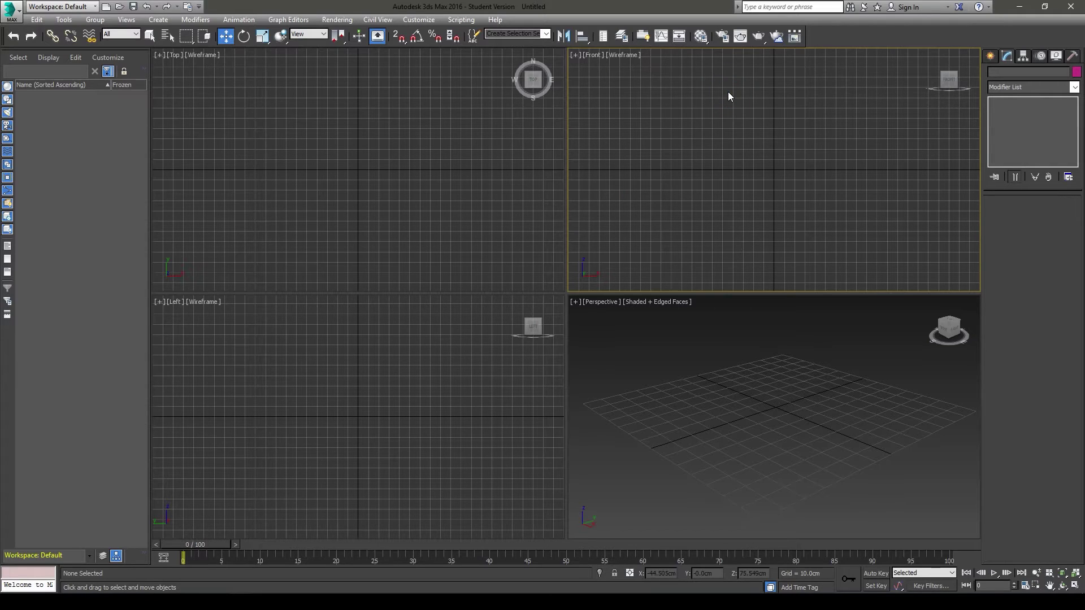
Toggle the Front, Perspective, Top and Left views between maximized and the four-view layout.
key("alt+w")
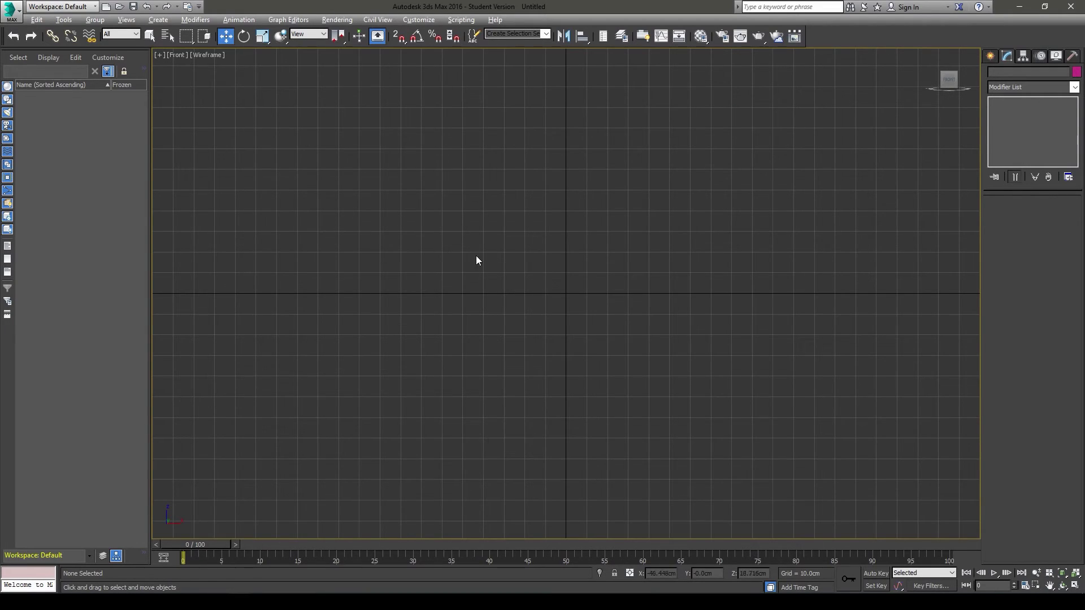
key("alt+w")
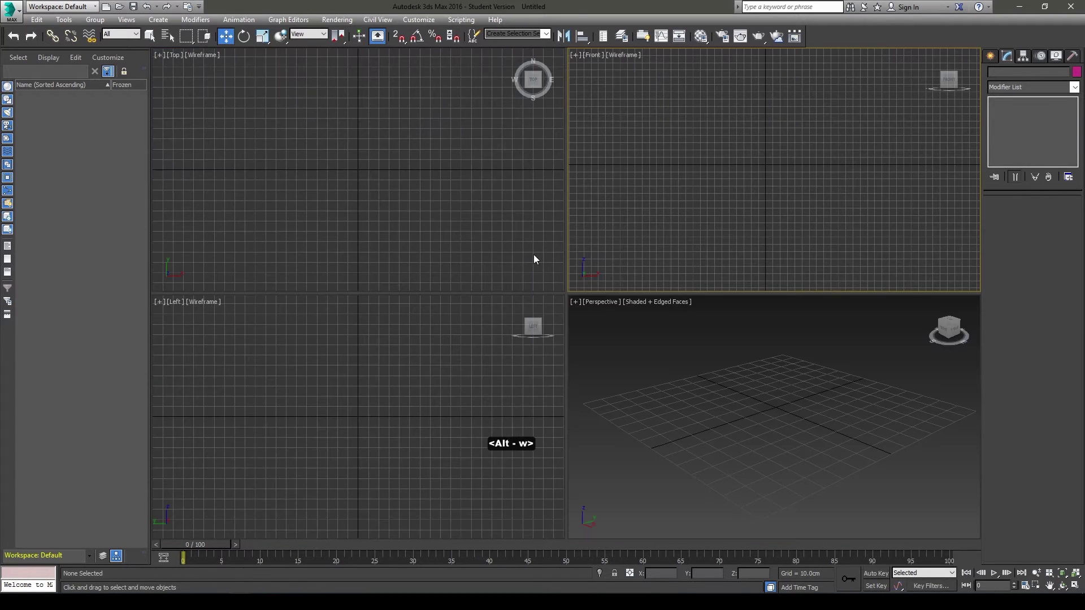
left_click(675, 422)
key("alt+w")
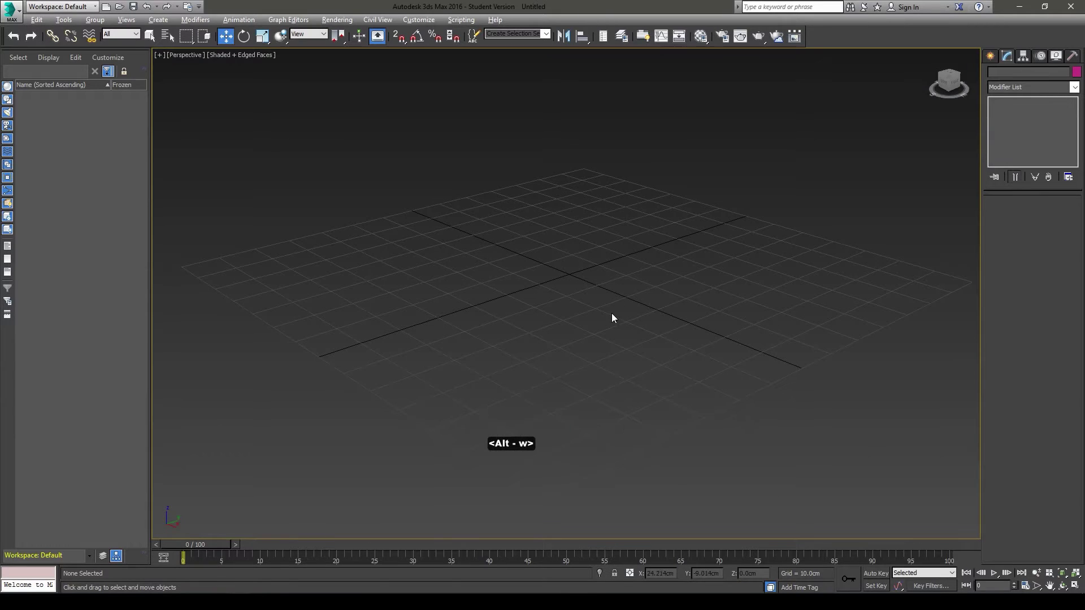
key("alt+w")
key("alt+w")
key("alt+w")
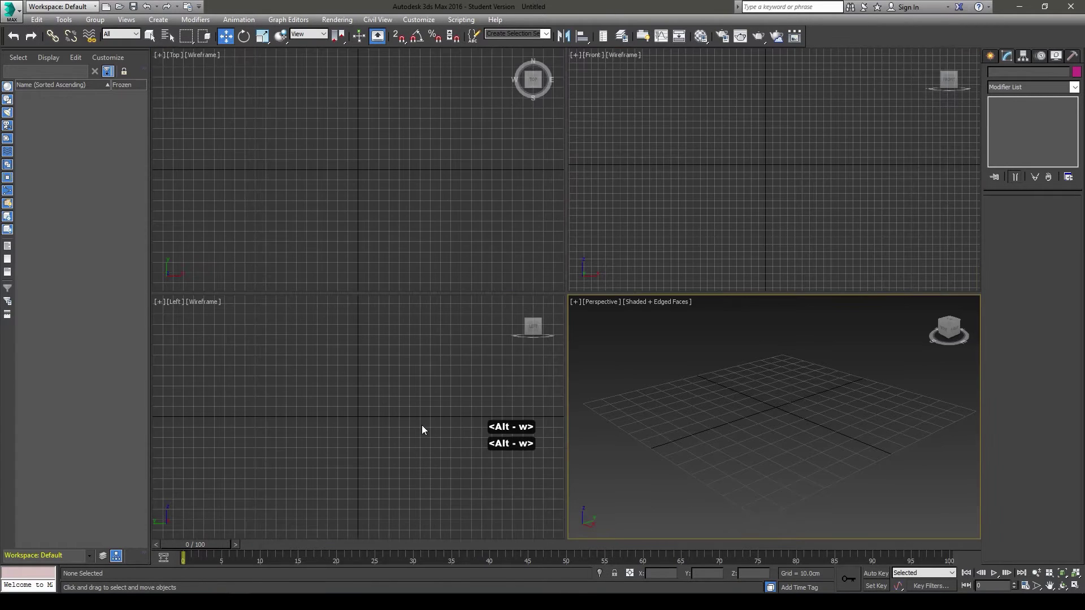
left_click(412, 223)
key("alt+w")
left_click(410, 188)
key("alt+w")
key("alt+w")
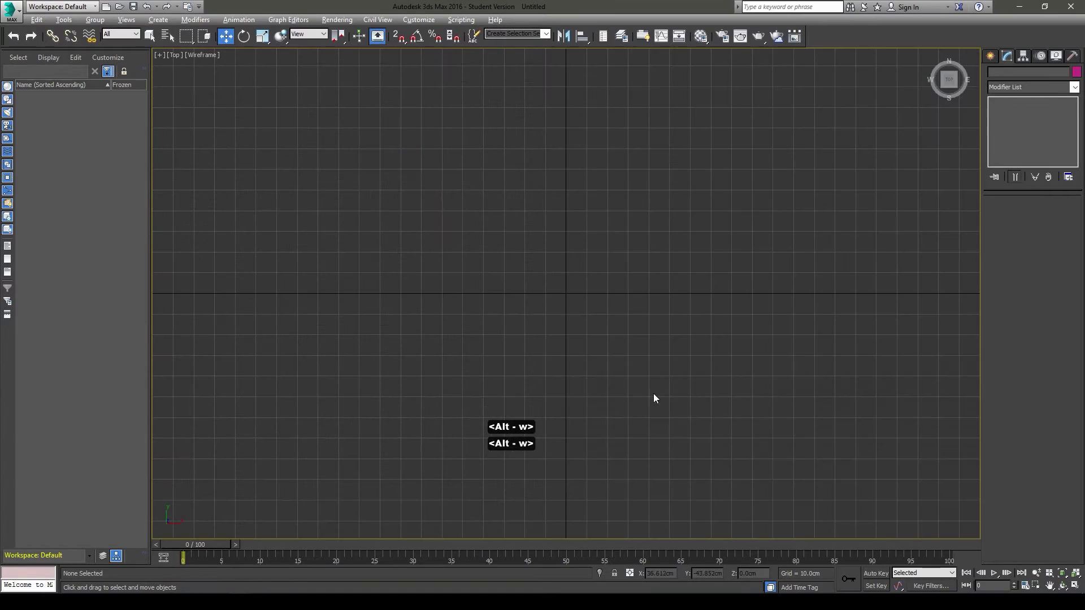
key("alt+w")
left_click(678, 412)
left_click(480, 431)
key("alt+w")
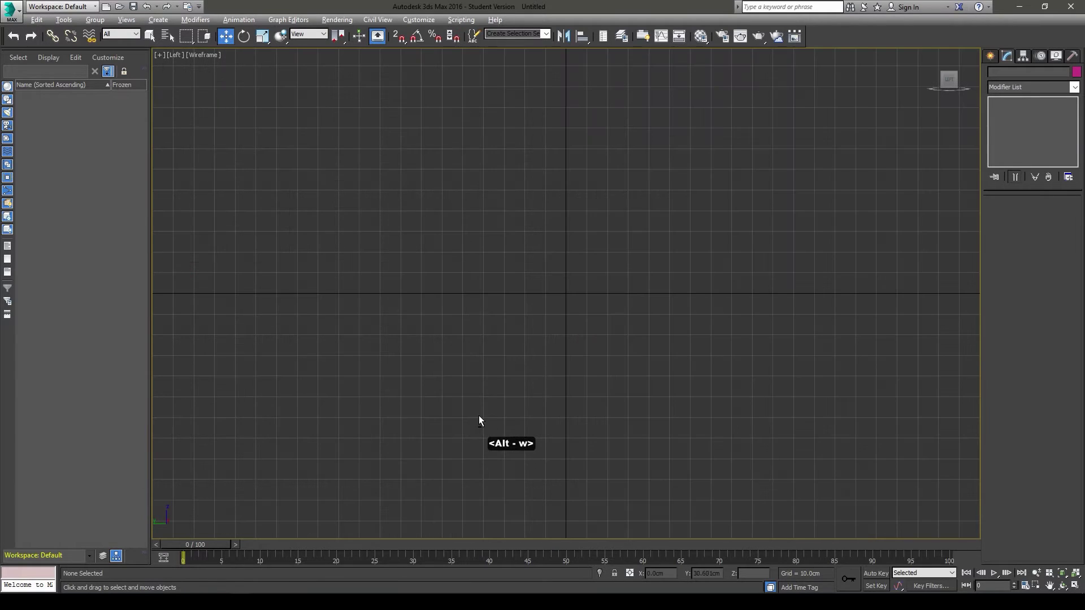
key("alt+w")
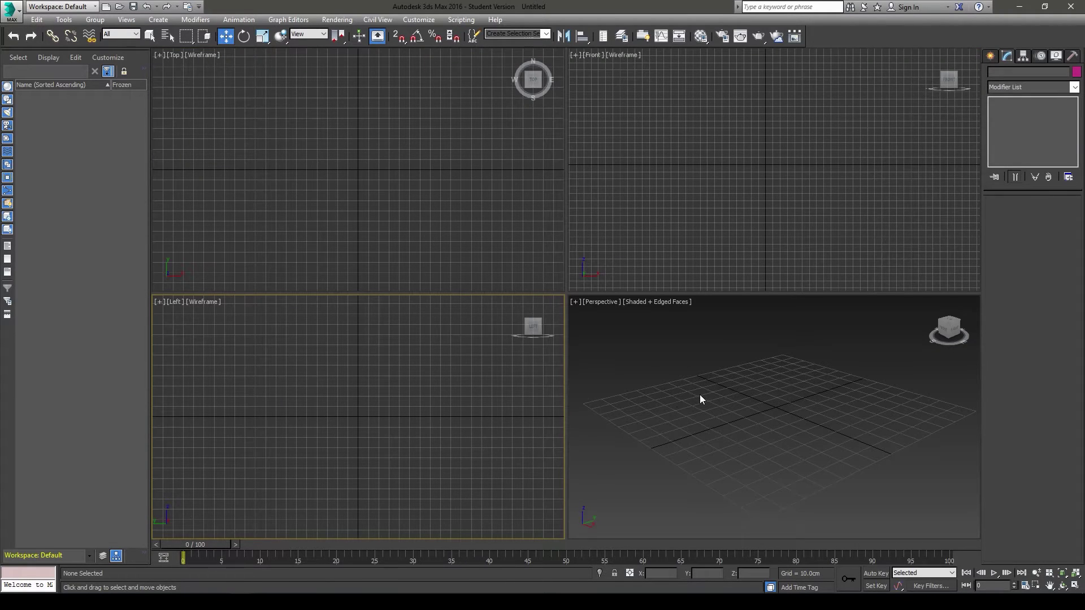
Orbit the Perspective view to a higher angle and zoom out until the grid disappears.
middle_click_drag(716, 426, 812, 446, "alt")
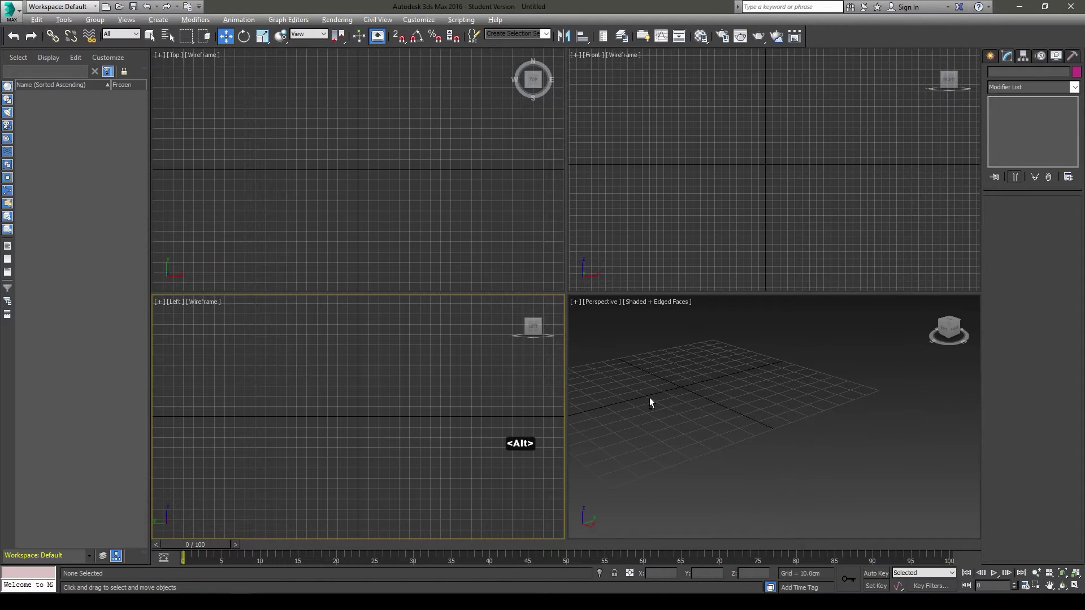
middle_click_drag(650, 398, 758, 426, "alt")
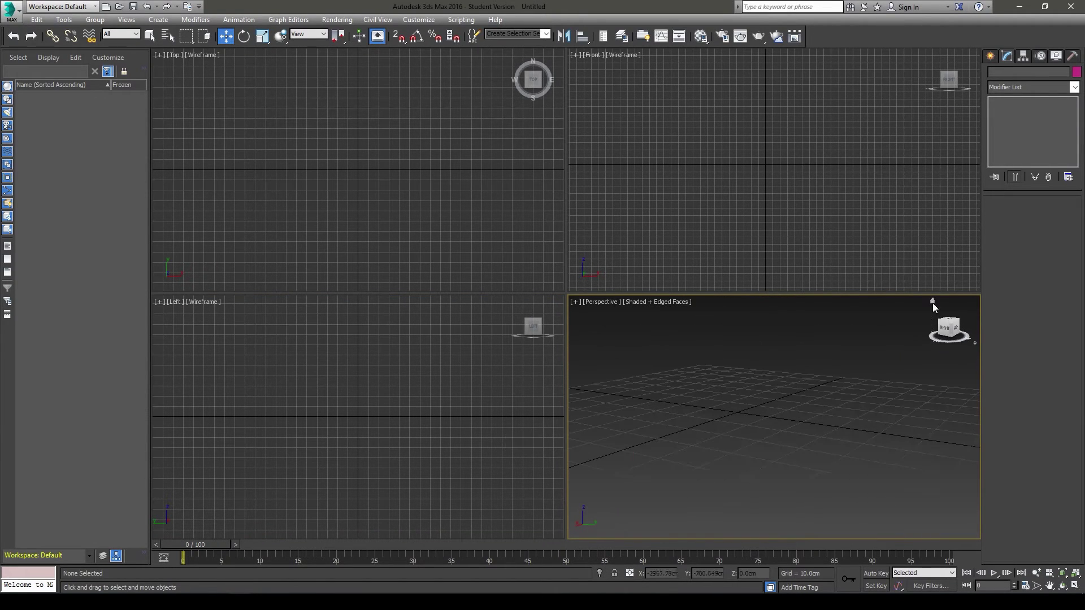
scroll(735, 421, "down", 10)
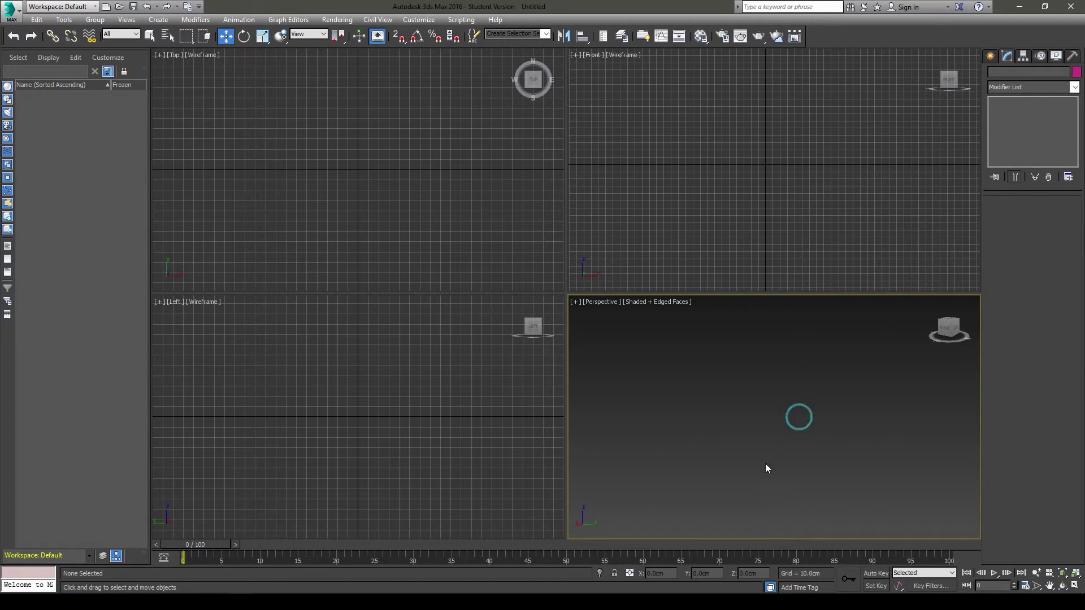
Maximize the Perspective view, reset it to the ViewCube home angle, then zoom and pan.
key("alt+w")
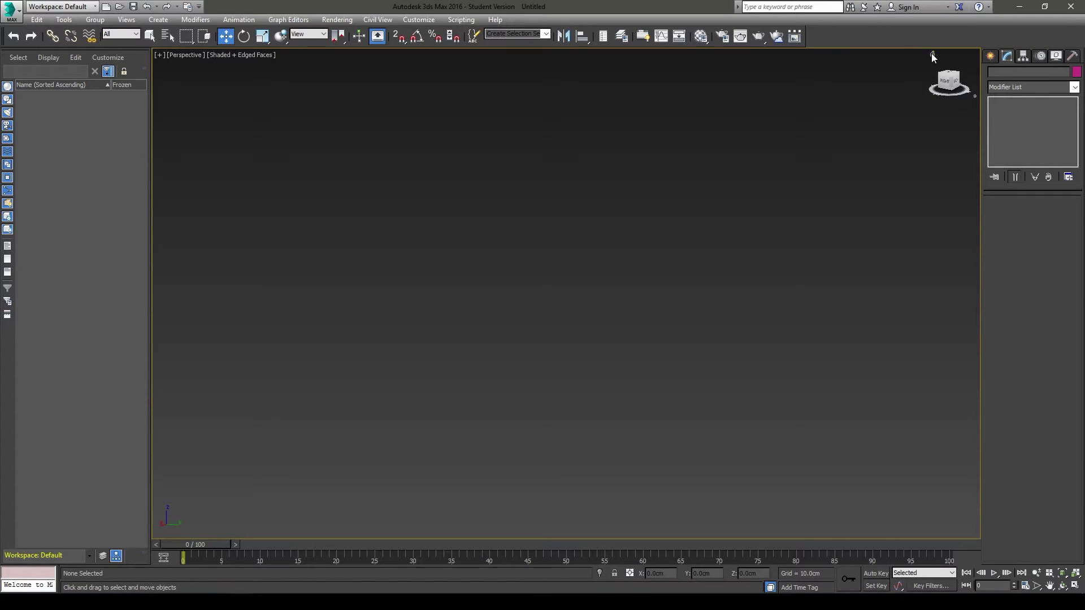
left_click(932, 54)
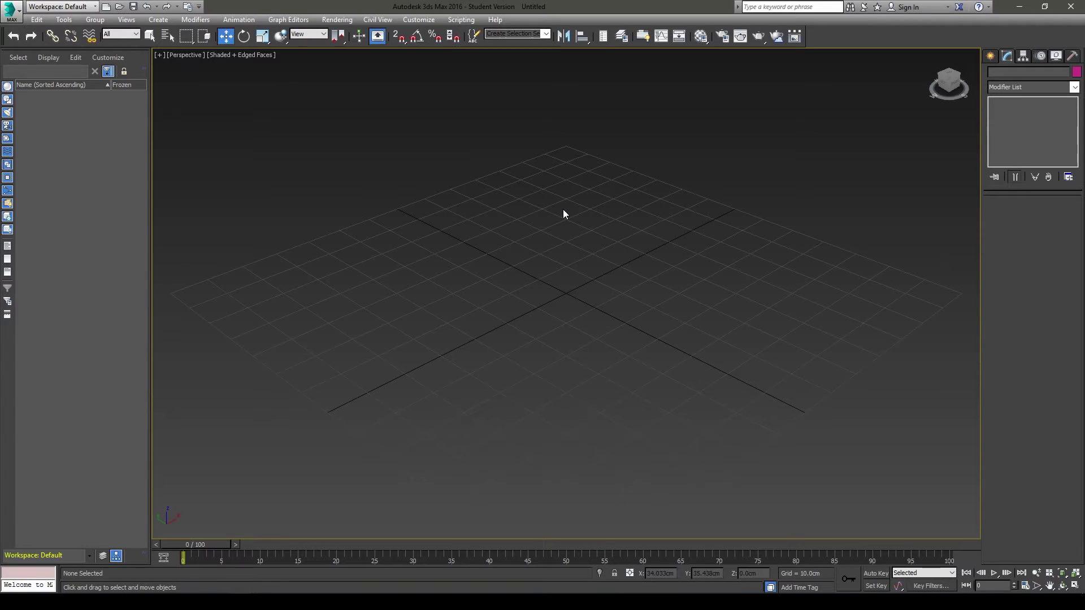
scroll(576, 212, "down", 5)
scroll(571, 216, "up", 6)
scroll(630, 174, "down", 2)
middle_click_drag(634, 182, 616, 220)
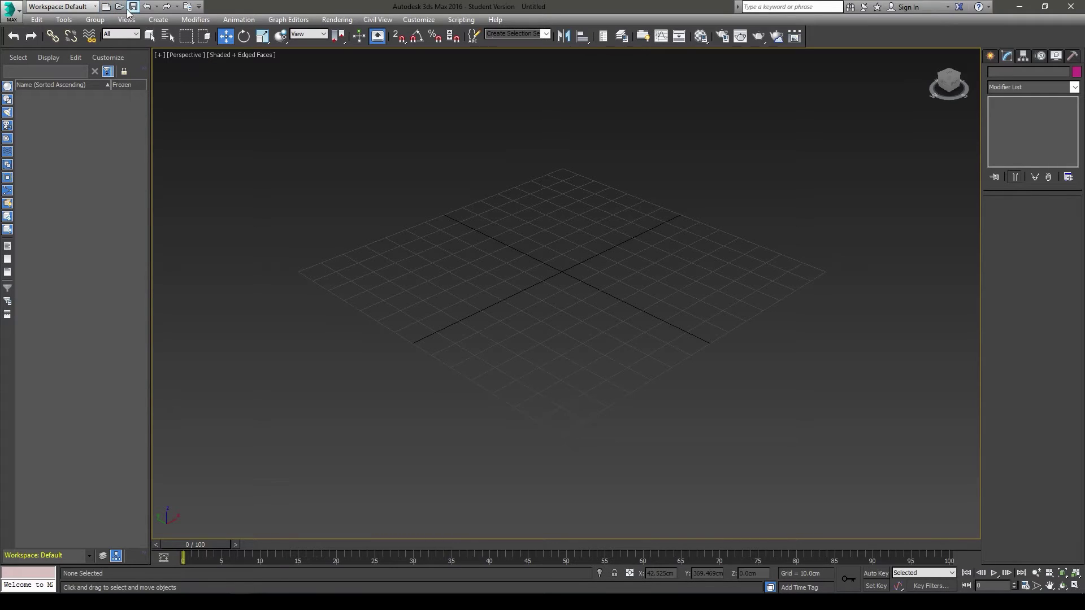
Choose ProyectoGeneral in the 3DS Max 2016 tutorials folder as the project folder.
left_click(188, 7)
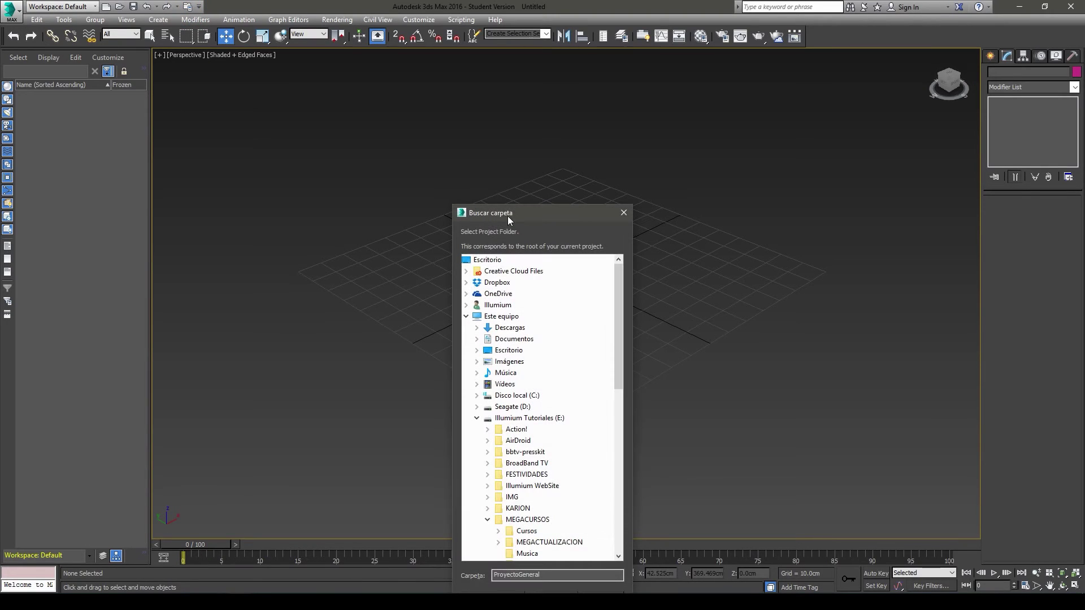
left_click_drag(533, 206, 576, 102)
left_click_drag(669, 177, 678, 272)
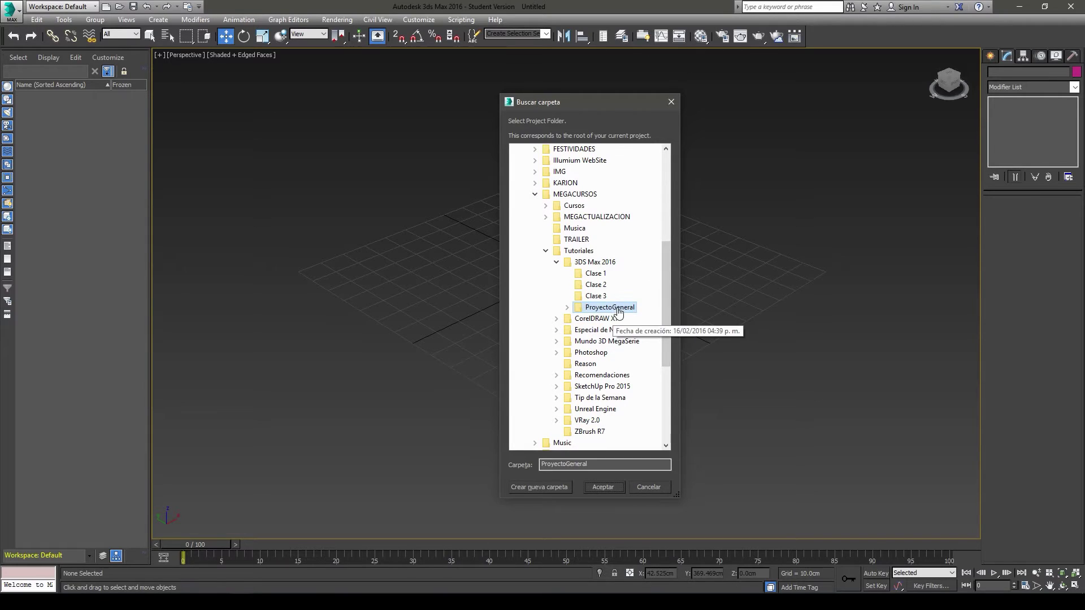
double_click(594, 307)
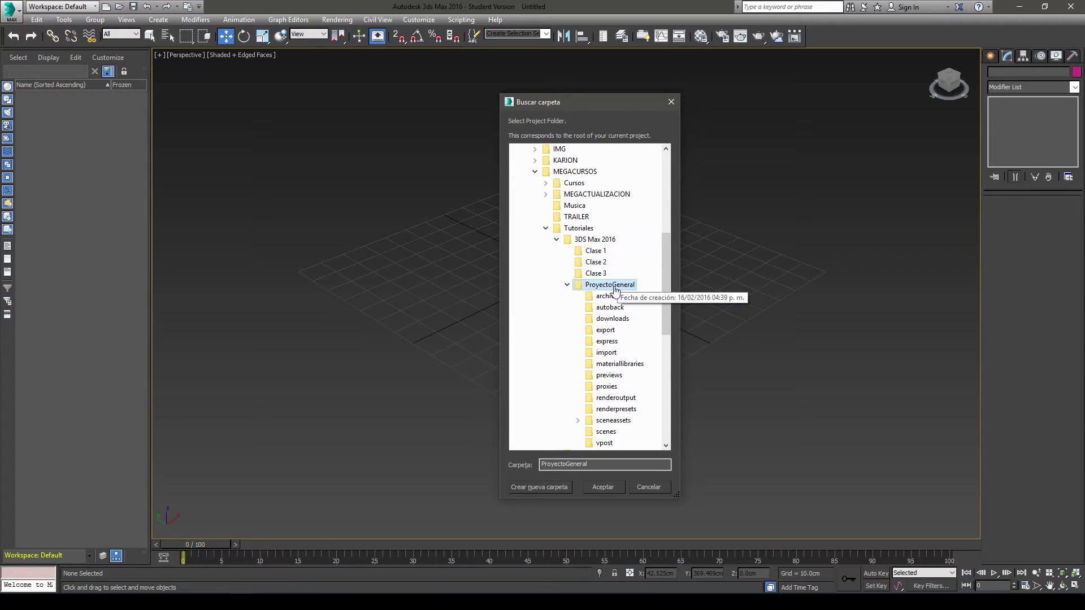
left_click(613, 489)
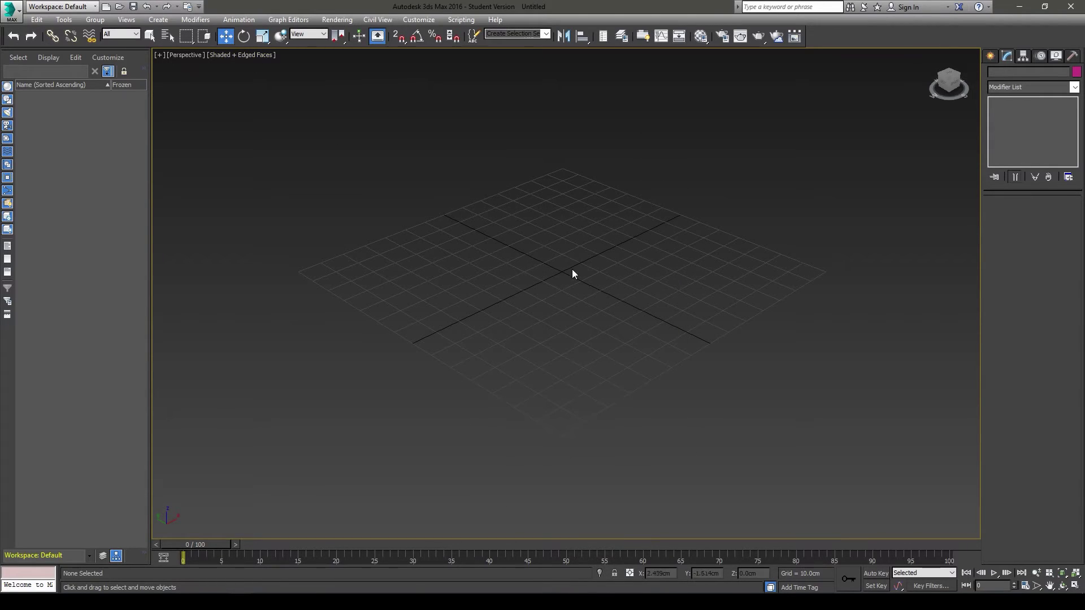
scroll(560, 263, "up", 3)
scroll(560, 262, "down", 3)
scroll(519, 254, "up", 3)
left_click(36, 20)
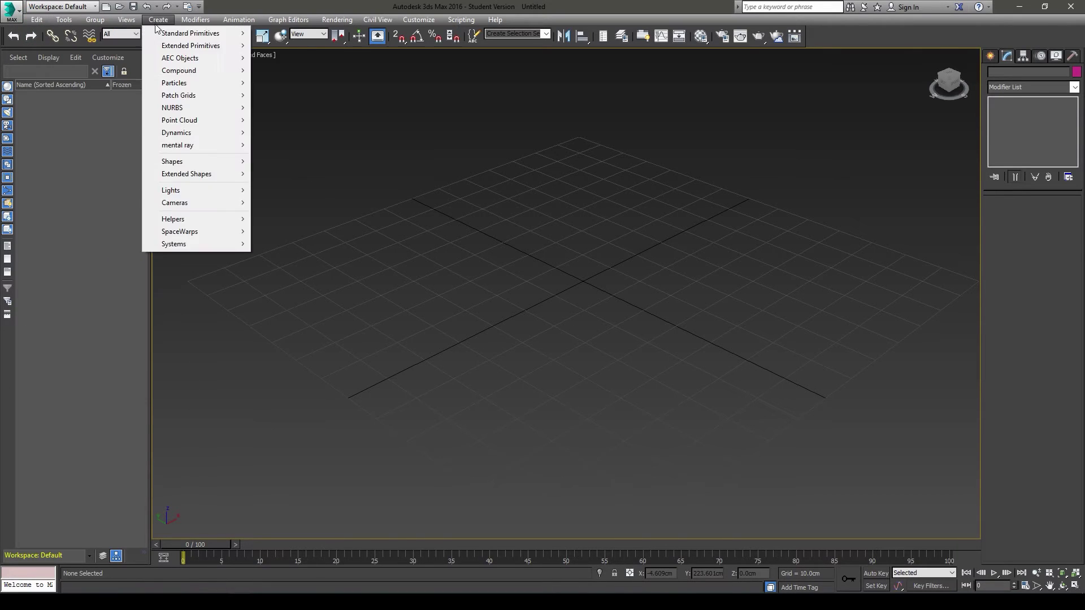
left_click(157, 20)
left_click(36, 19)
mouse_move(191, 21)
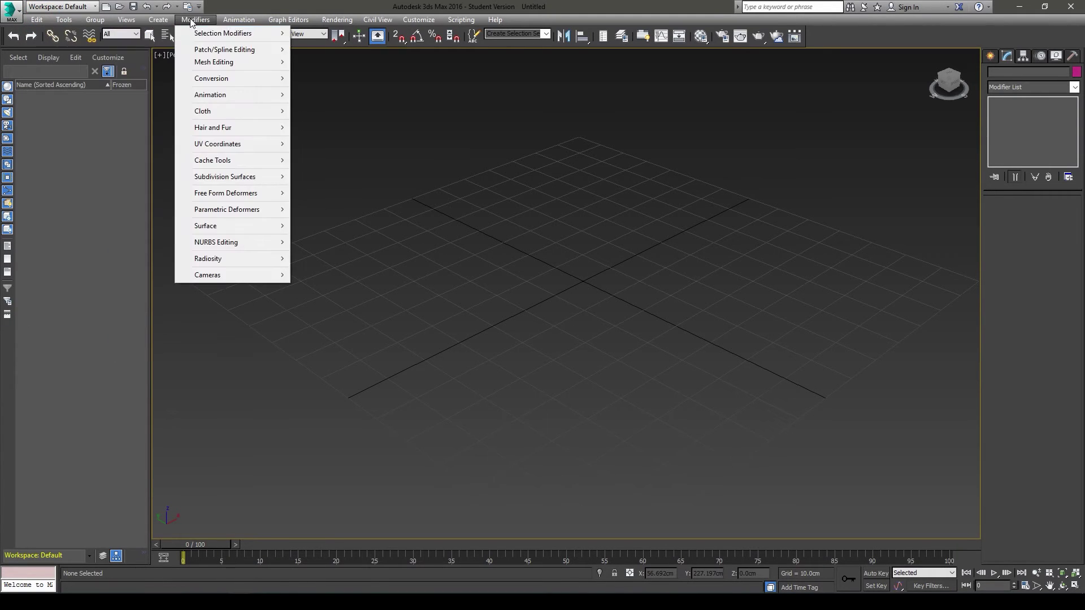
left_click(243, 19)
left_click(288, 19)
mouse_move(156, 20)
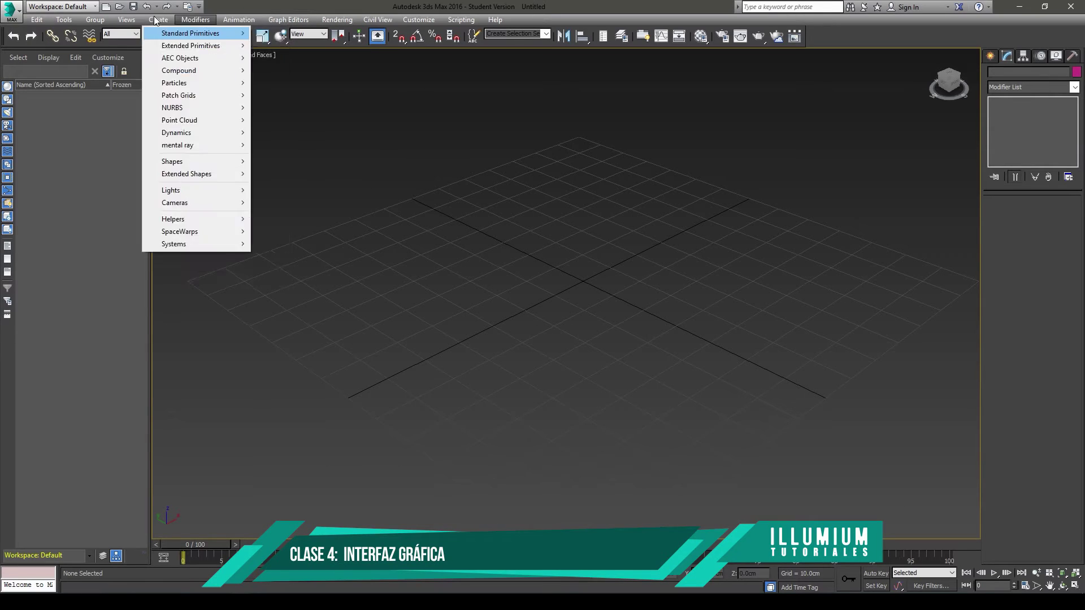
left_click(356, 5)
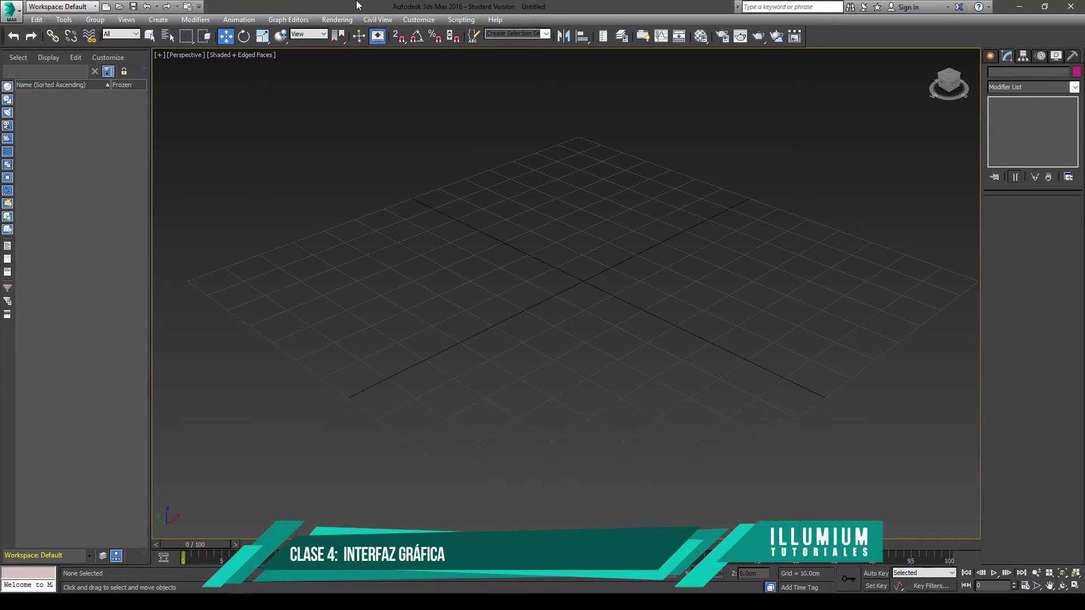
left_click(418, 19)
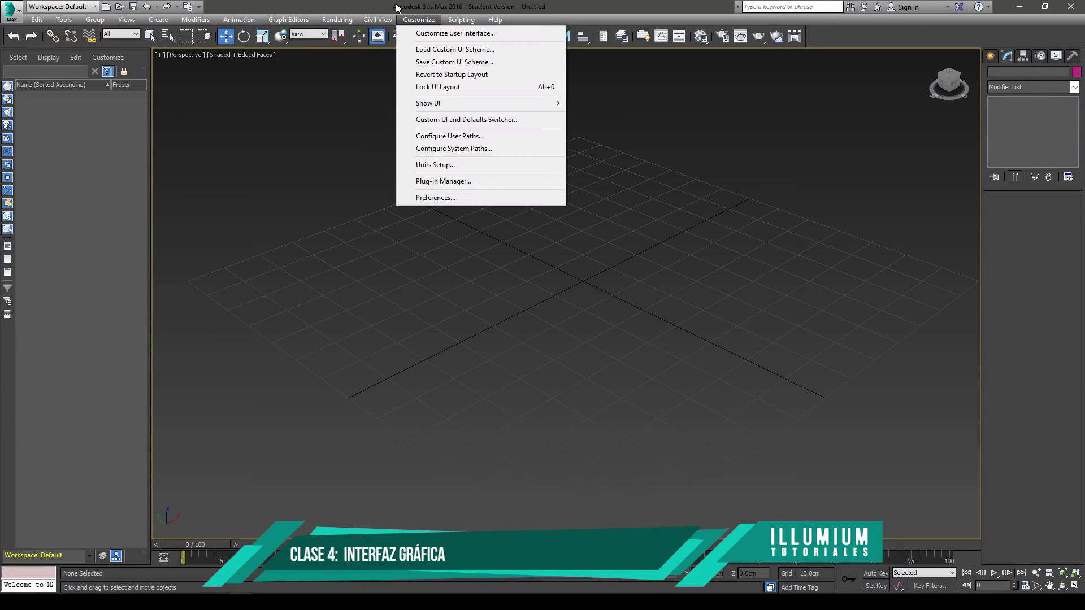
left_click(397, 8)
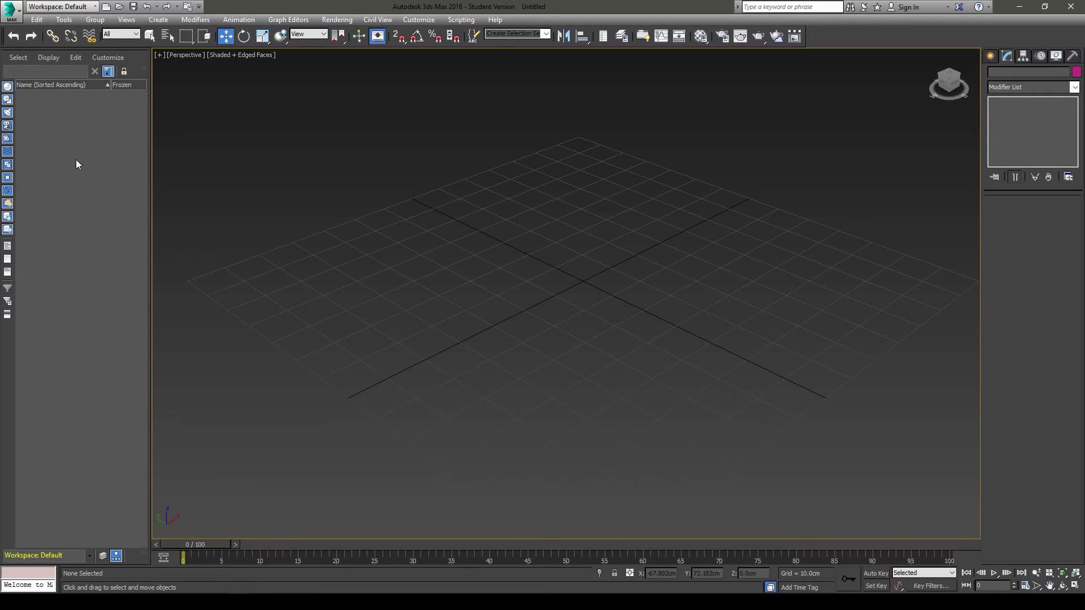
Draw four boxes of varying heights on the grid with the Standard Primitives Box tool.
left_click(63, 117)
left_click(991, 56)
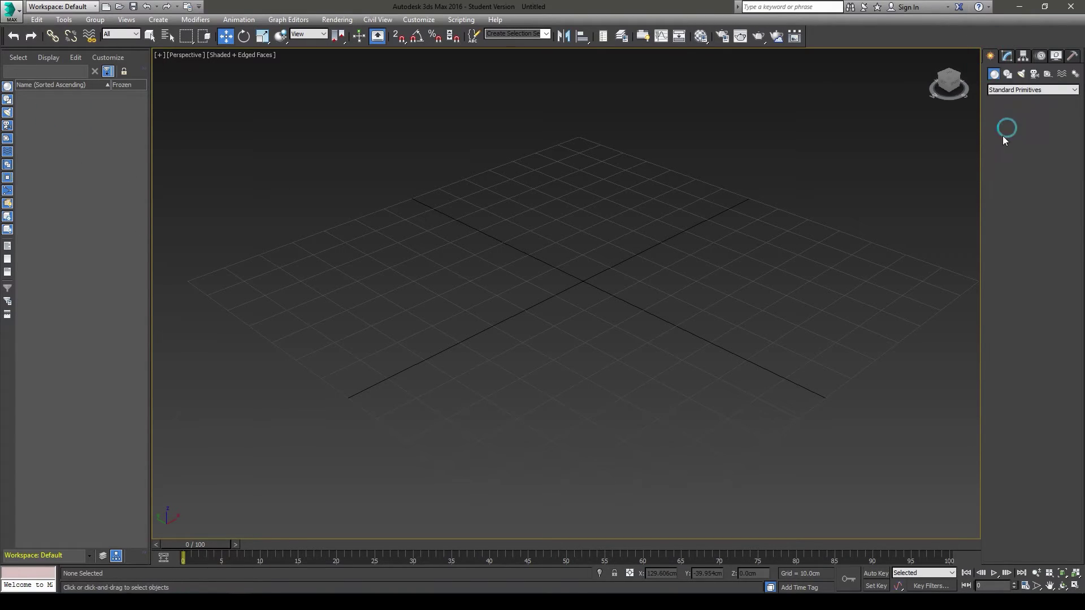
left_click(1004, 128)
left_click_drag(577, 203, 590, 244)
left_click(588, 186)
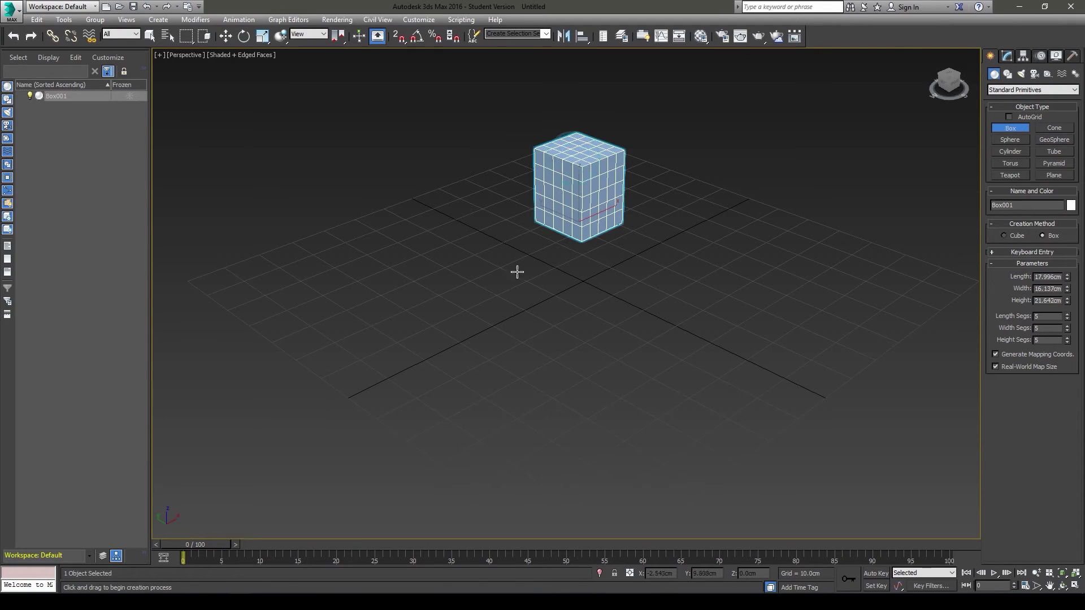
left_click_drag(516, 271, 434, 265)
left_click_drag(605, 286, 612, 350)
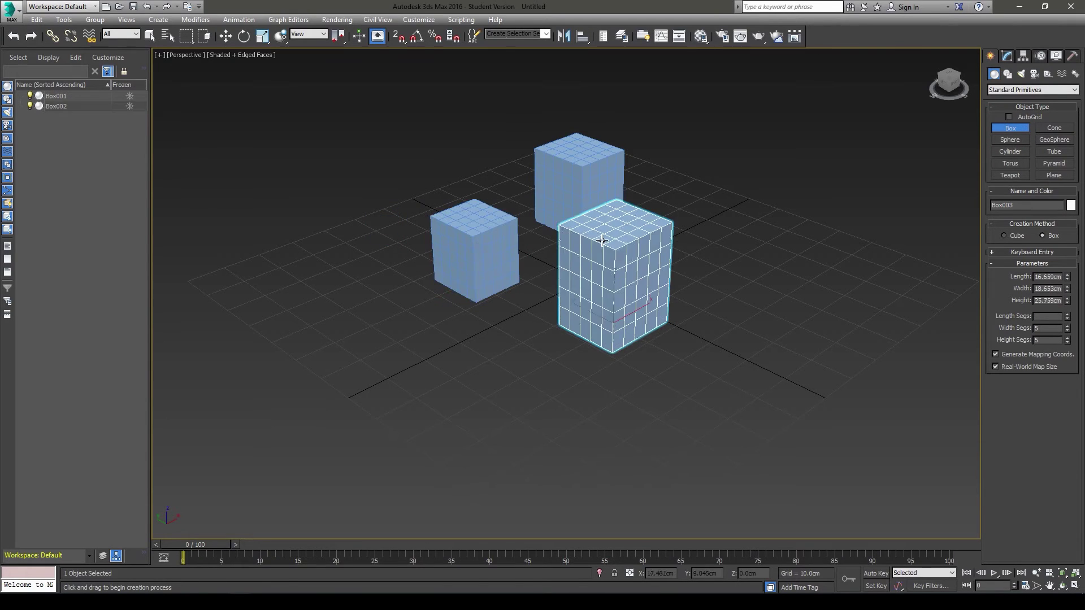
left_click(601, 239)
left_click_drag(729, 230, 753, 283)
left_click(751, 186)
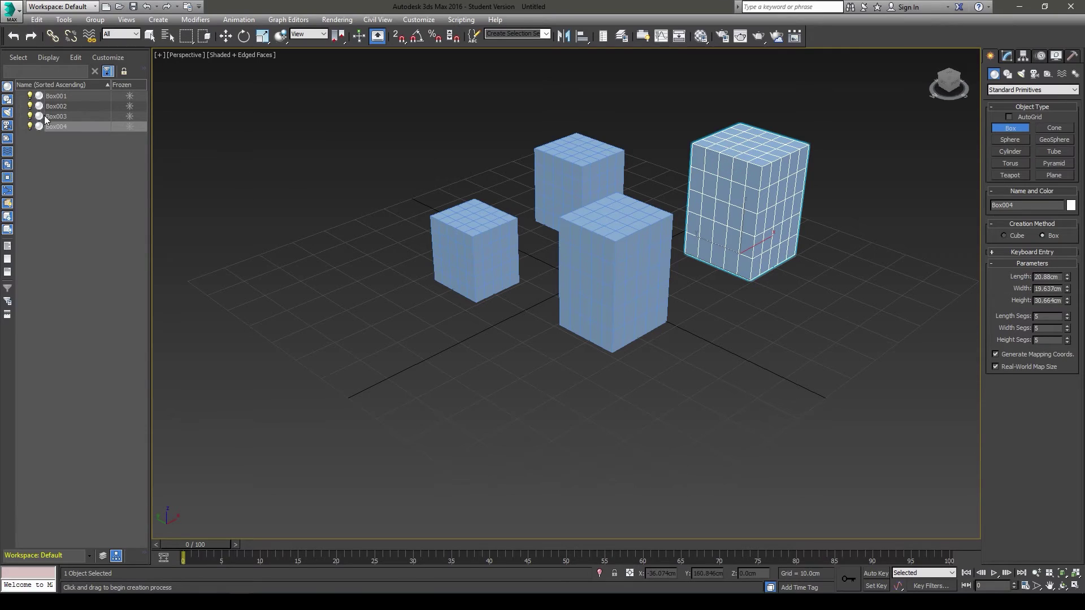
Select Box001 through Box004 in turn from the Scene Explorer list.
left_click(56, 96)
left_click(65, 107)
left_click(66, 117)
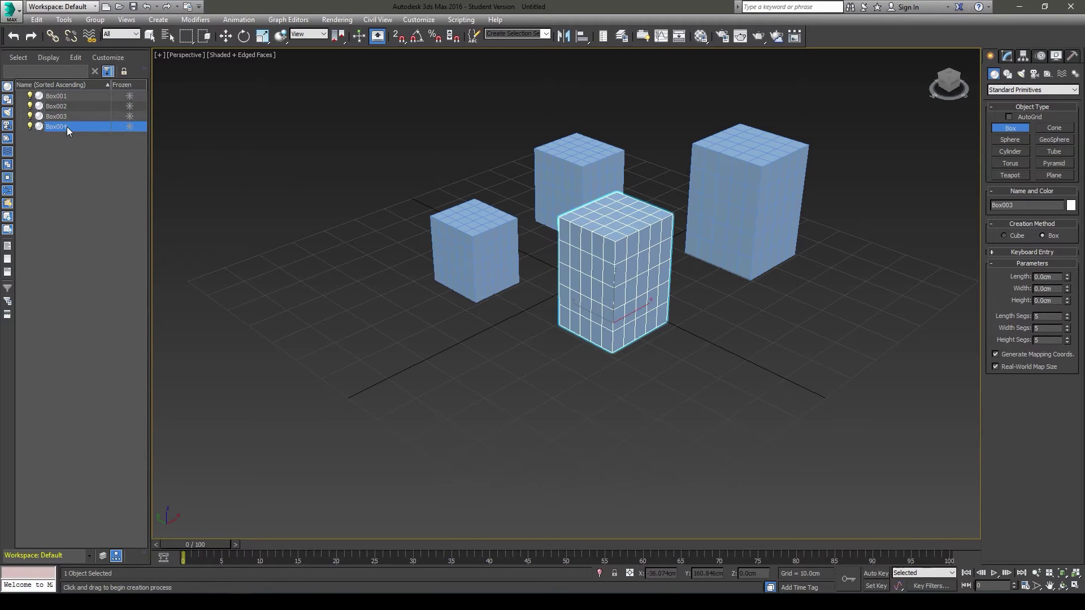
left_click(67, 126)
left_click(65, 117)
left_click(65, 97)
left_click(68, 107)
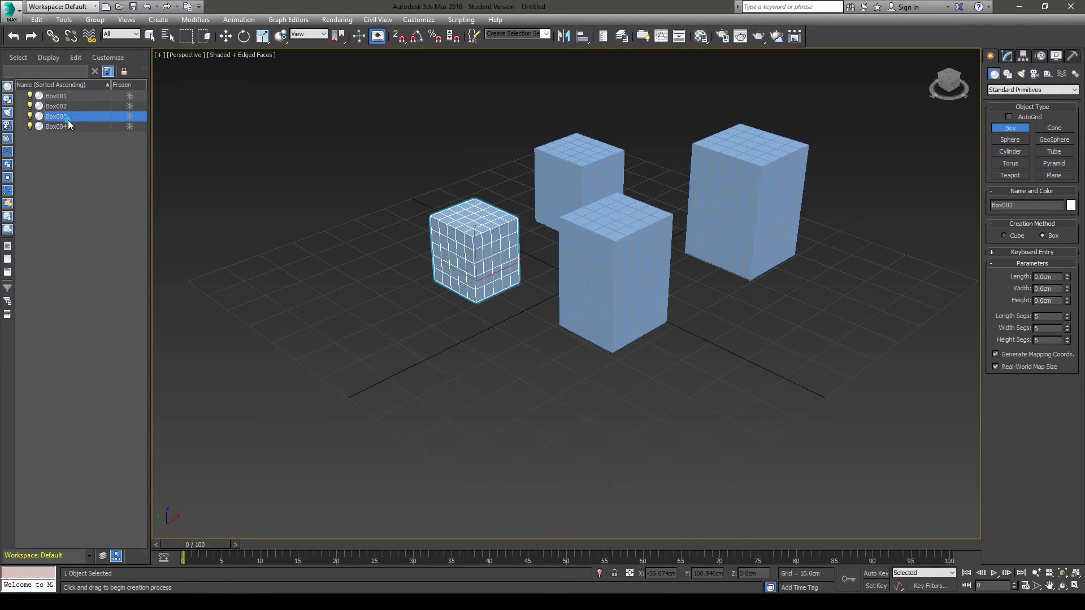
left_click(66, 117)
left_click(67, 126)
left_click(65, 106)
left_click(65, 97)
left_click(67, 117)
left_click(69, 128)
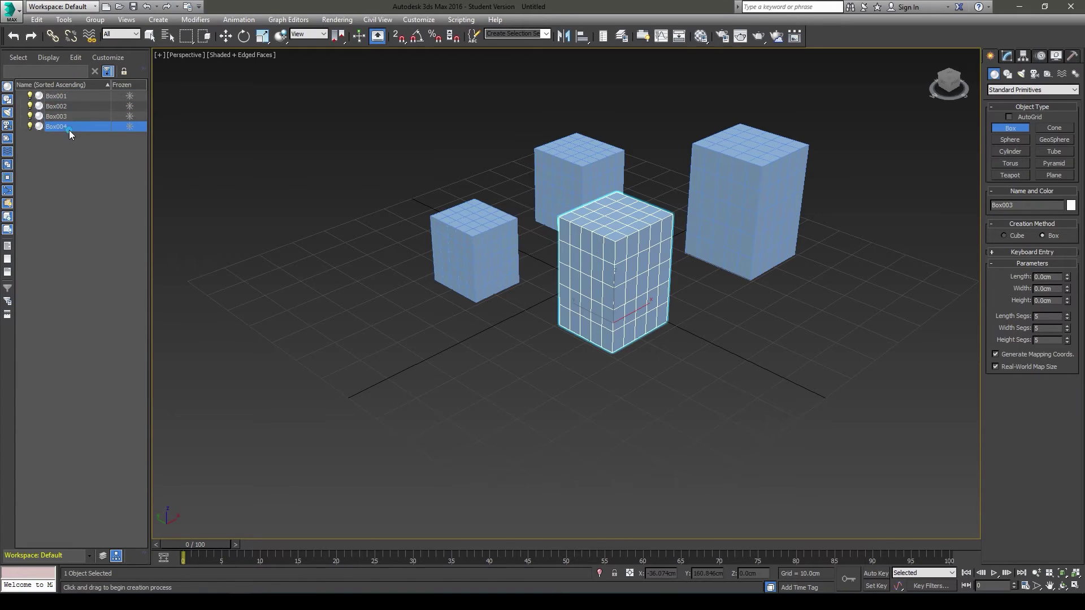
left_click(68, 107)
left_click(67, 98)
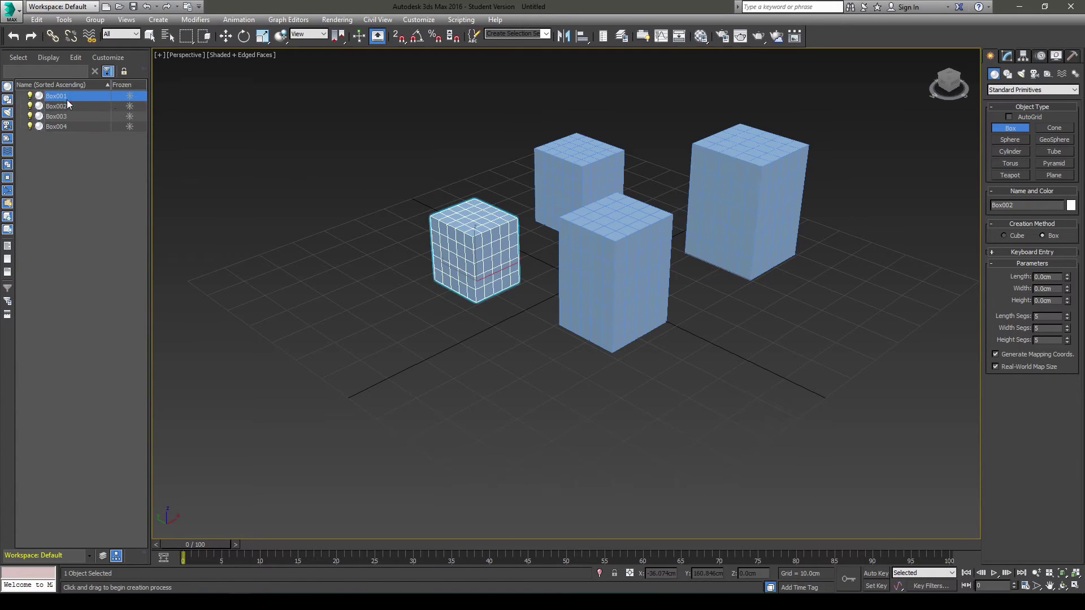
left_click(128, 96)
left_click(251, 169)
middle_click_drag(349, 223, 290, 247)
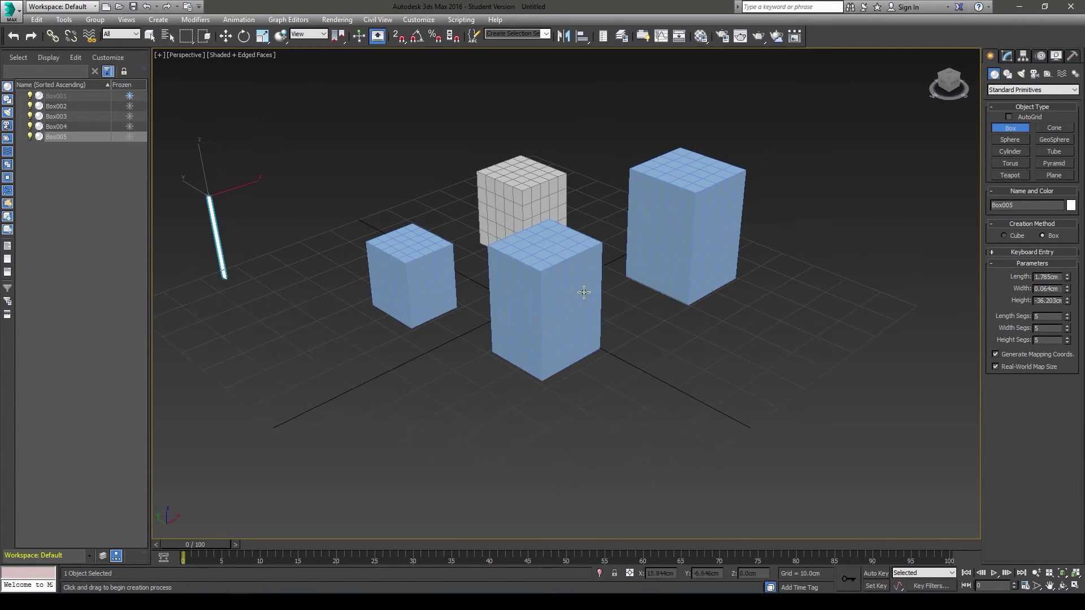
right_click(290, 247)
left_click_drag(500, 205, 509, 209)
right_click(419, 153)
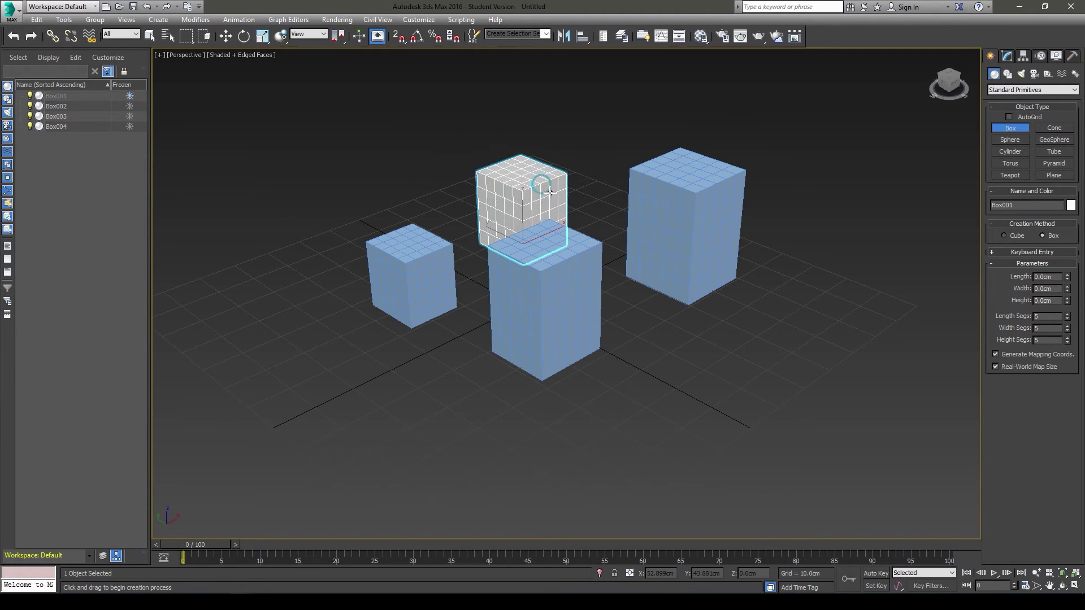
right_click(550, 193)
left_click(504, 195)
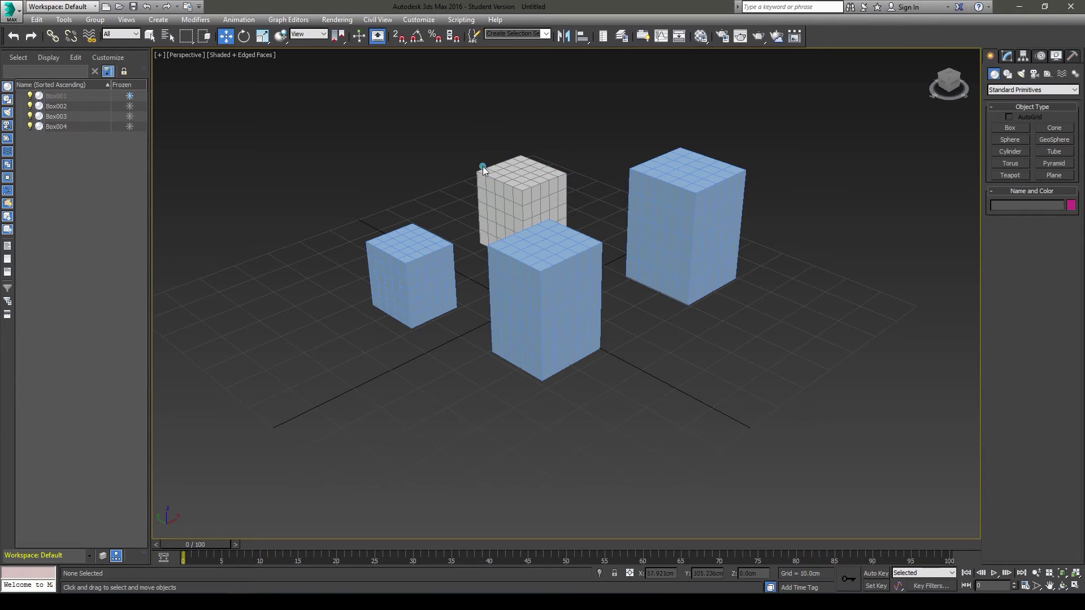
left_click(507, 279)
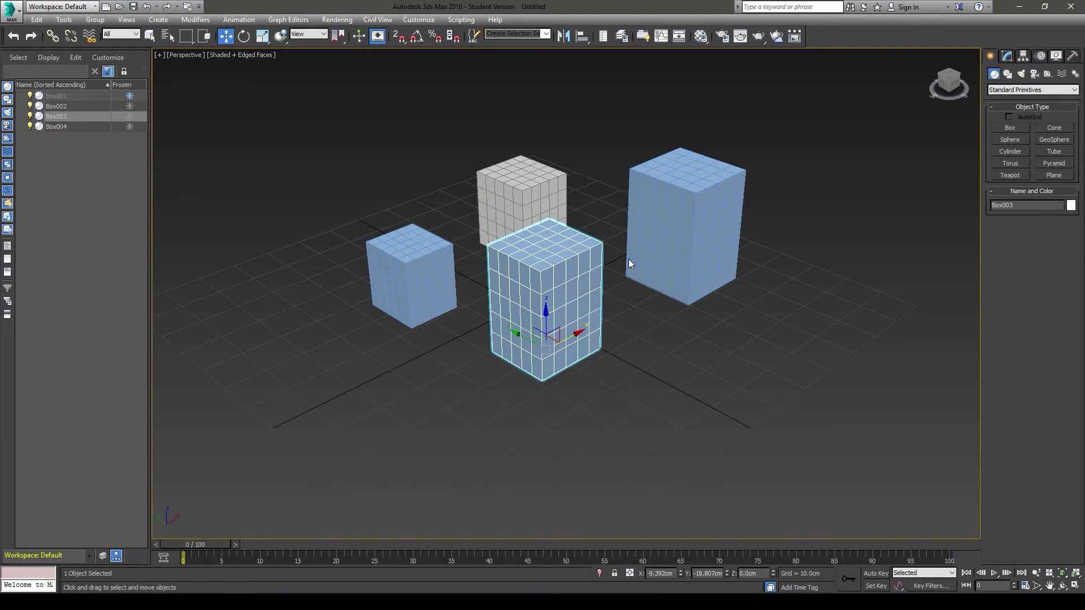
left_click(365, 270)
left_click(138, 135)
left_click(130, 96)
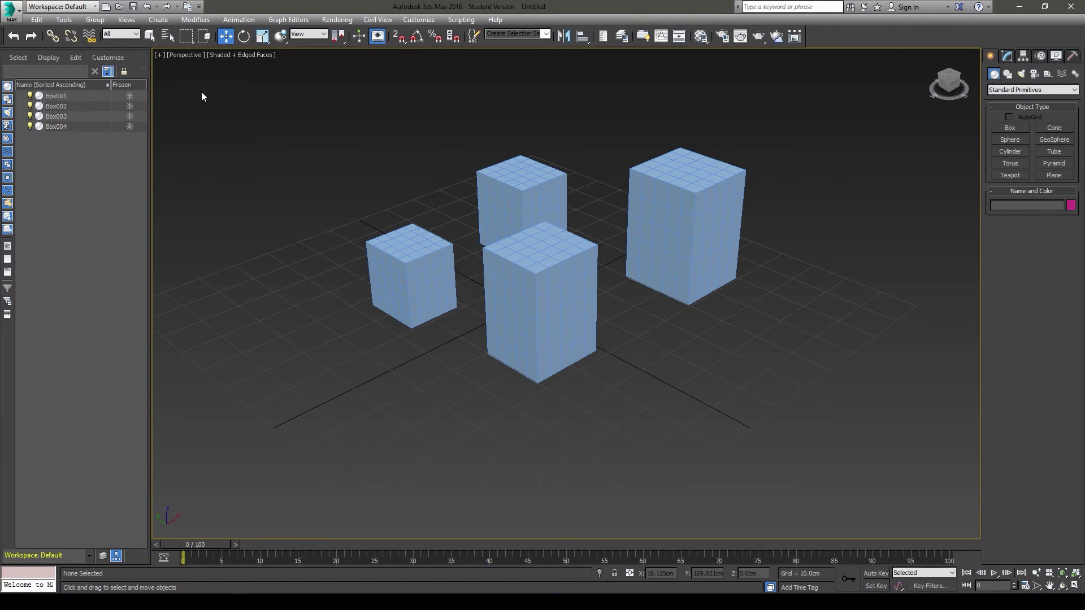
left_click_drag(202, 92, 876, 496)
Delete the selected boxes, then float, move and close the Scene Explorer window.
key("Delete")
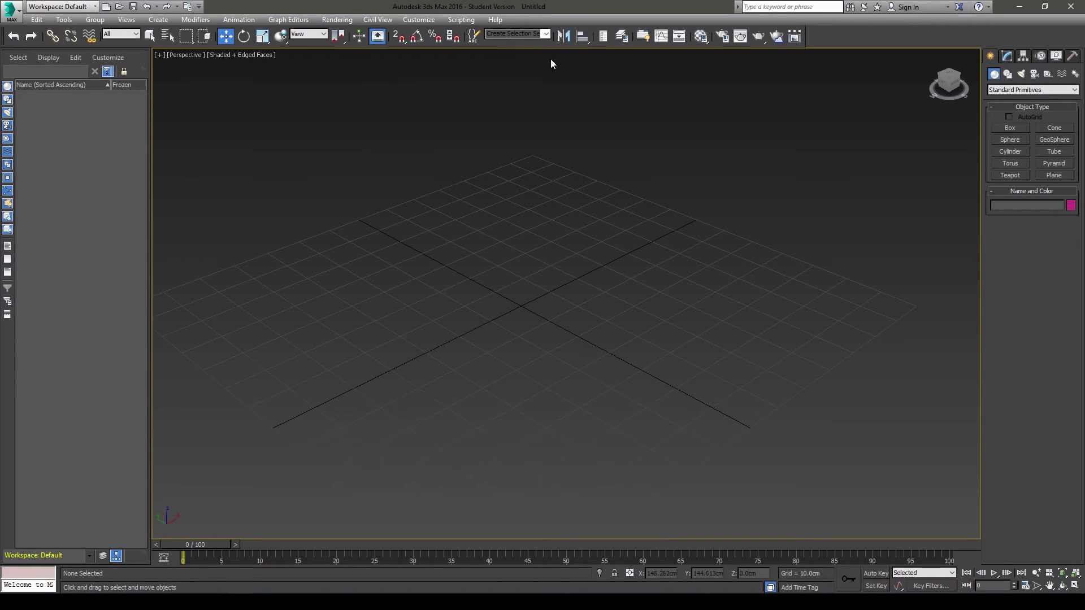
left_click(605, 37)
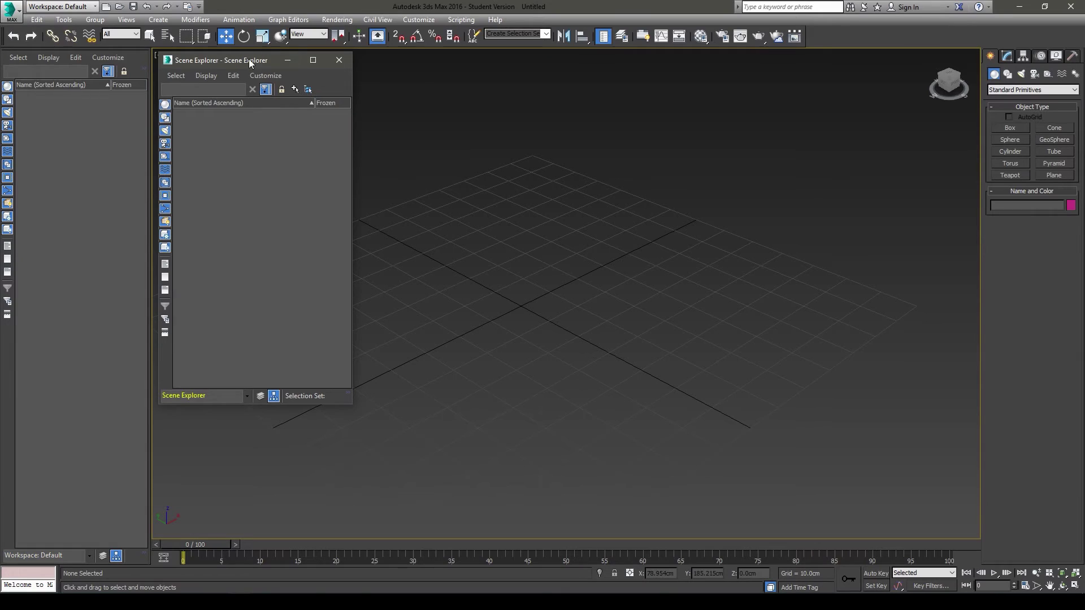
left_click_drag(249, 58, 238, 61)
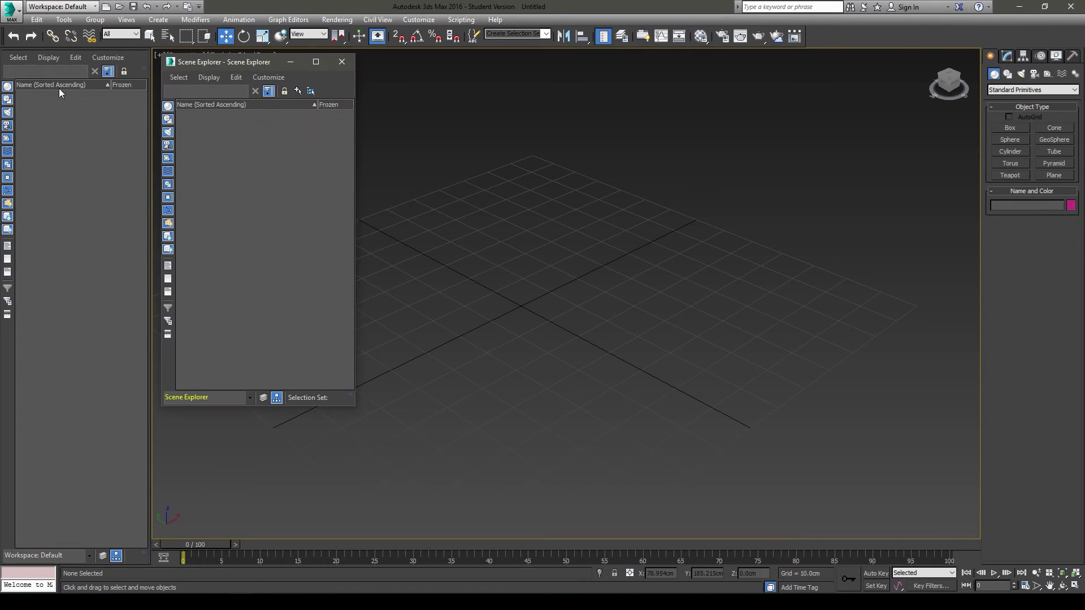
left_click(342, 61)
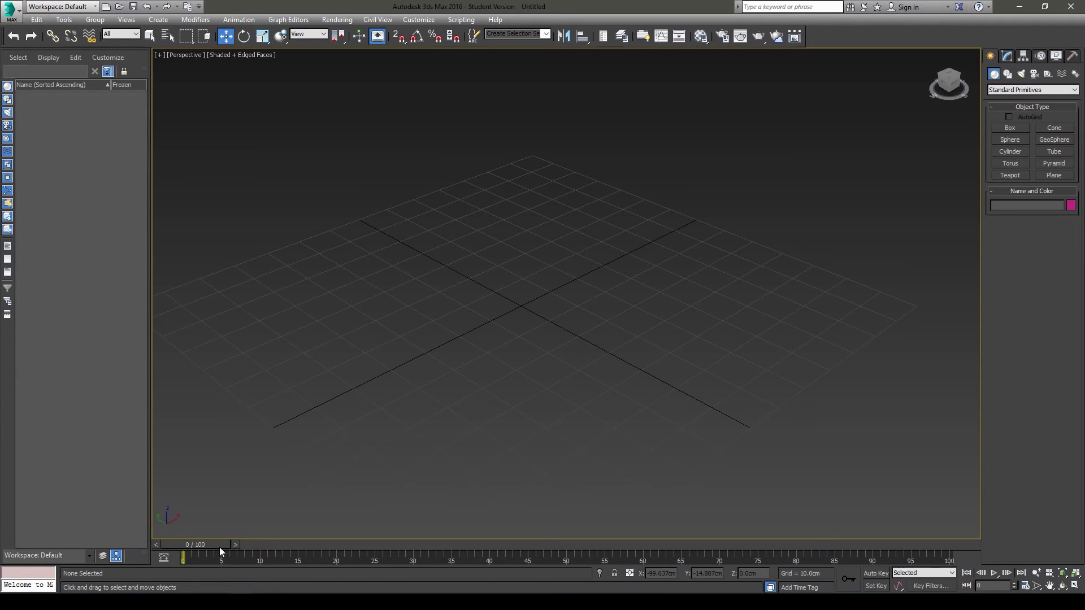
Scrub the timeline to frame 98, enable Move, and browse the Modify and Shapes panels.
mouse_move(219, 547)
left_mouse_down()
mouse_move(942, 551)
mouse_move(236, 547)
left_mouse_up()
key("w")
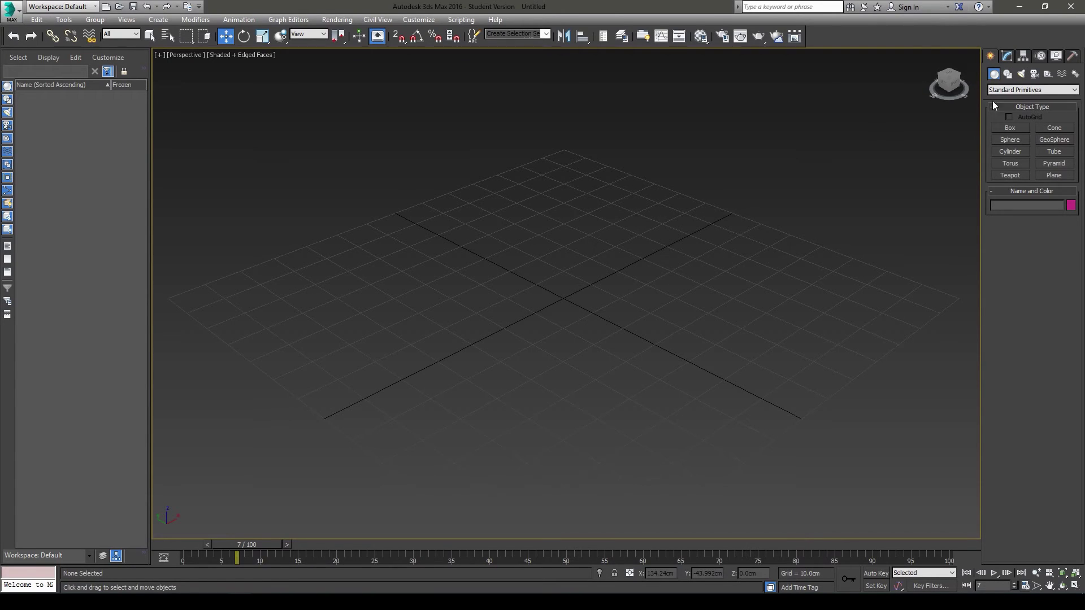
left_click(1007, 56)
left_click(991, 55)
left_click(1007, 73)
left_click(996, 74)
Switch the object category to Extended Primitives, then back to Standard Primitives.
left_click(1017, 89)
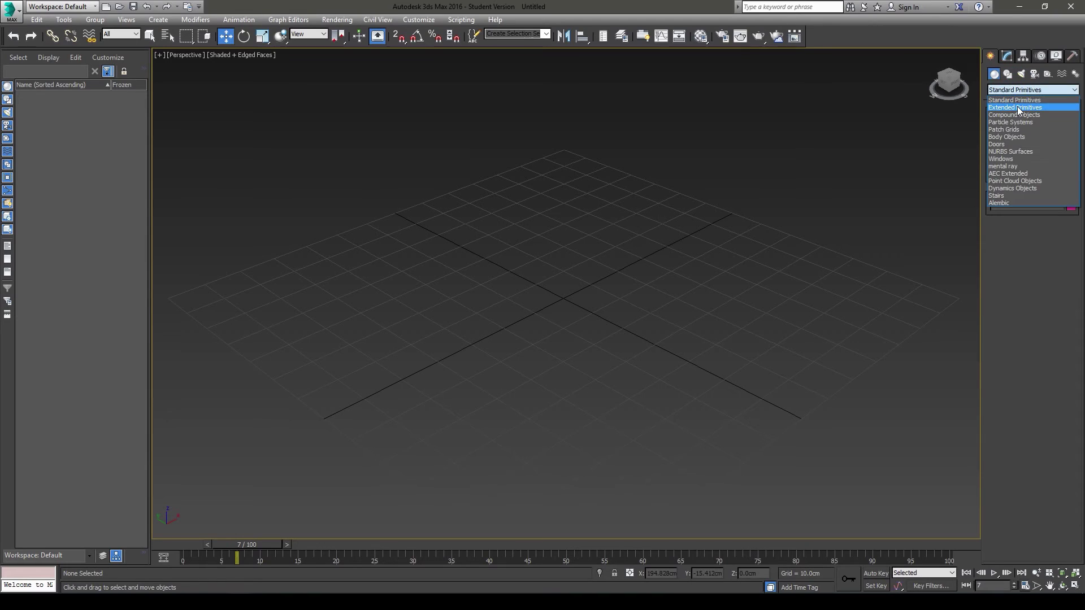
left_click(1018, 106)
left_click(1012, 90)
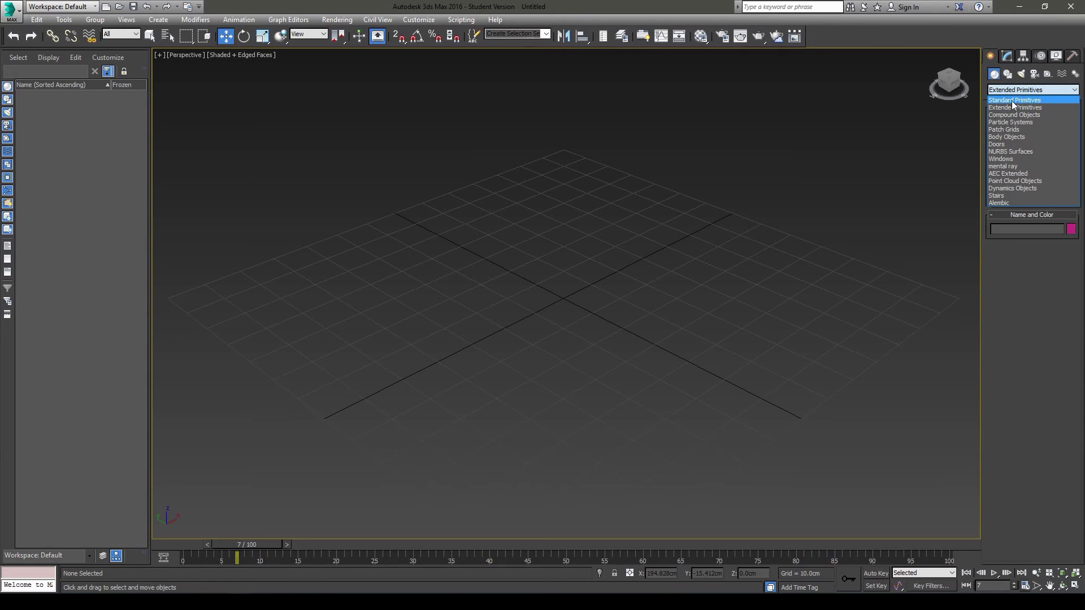
left_click(1012, 98)
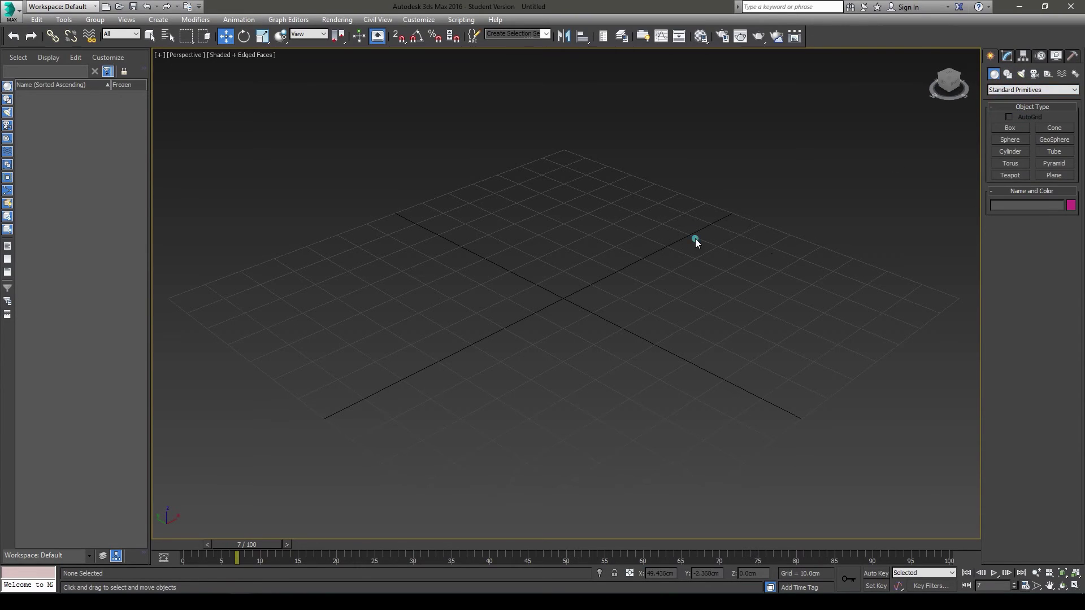
scroll(650, 222, "down", 3)
scroll(536, 248, "up", 3)
Set the Units Setup display units to Metric Centimeters.
left_click(418, 19)
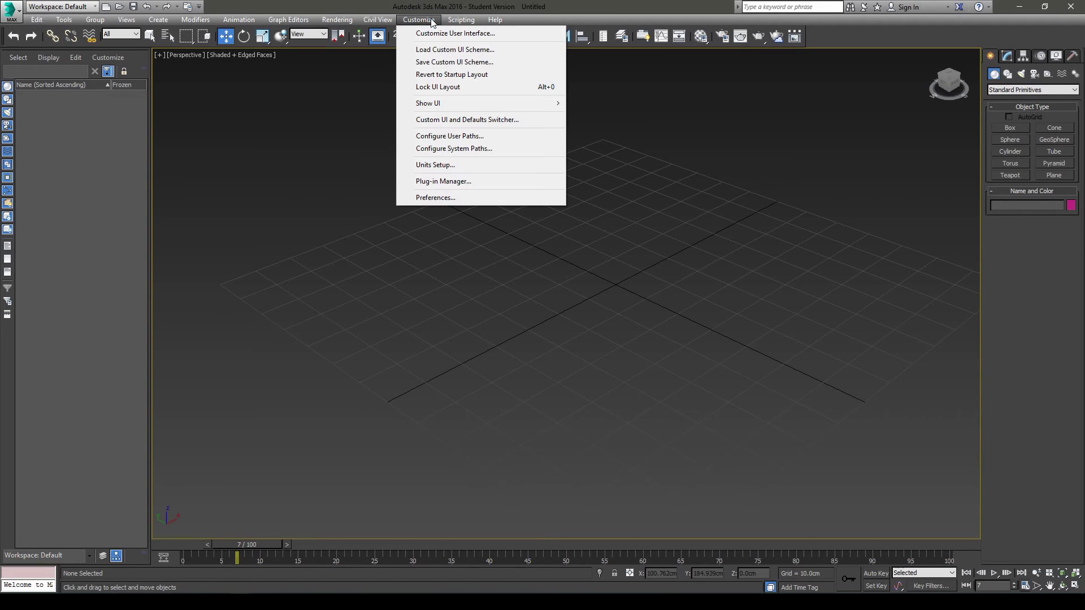
left_click(440, 167)
left_click_drag(545, 189, 626, 164)
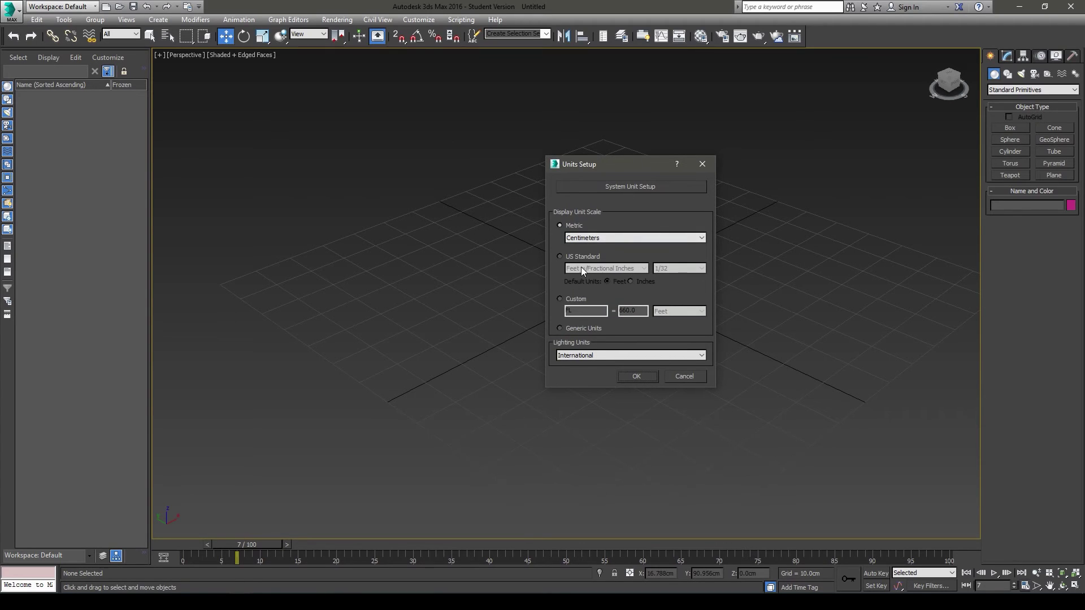
left_click(676, 238)
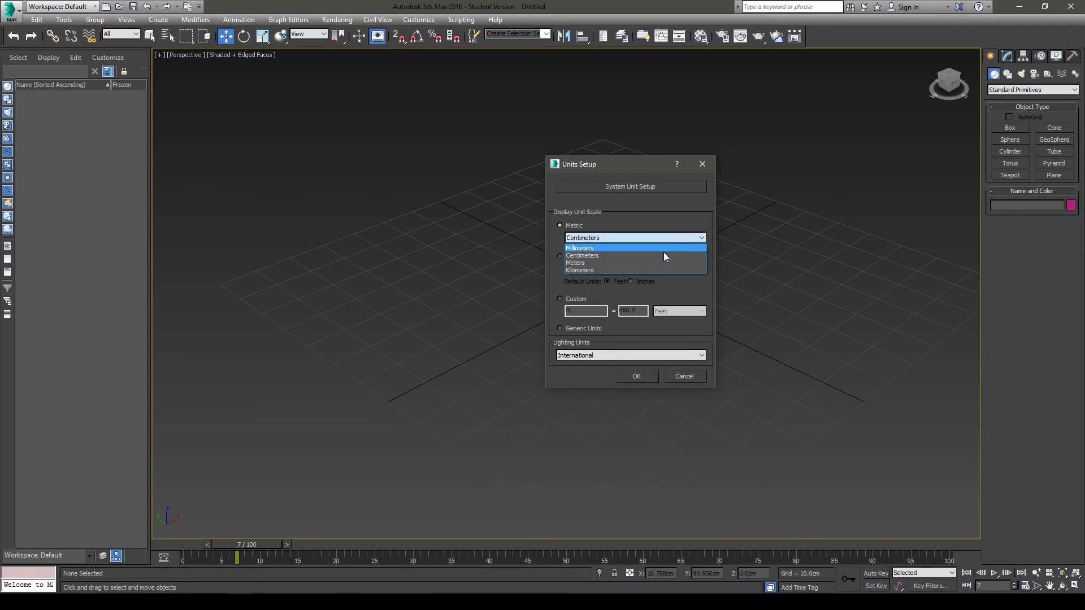
left_click(643, 263)
left_click(624, 241)
left_click(601, 253)
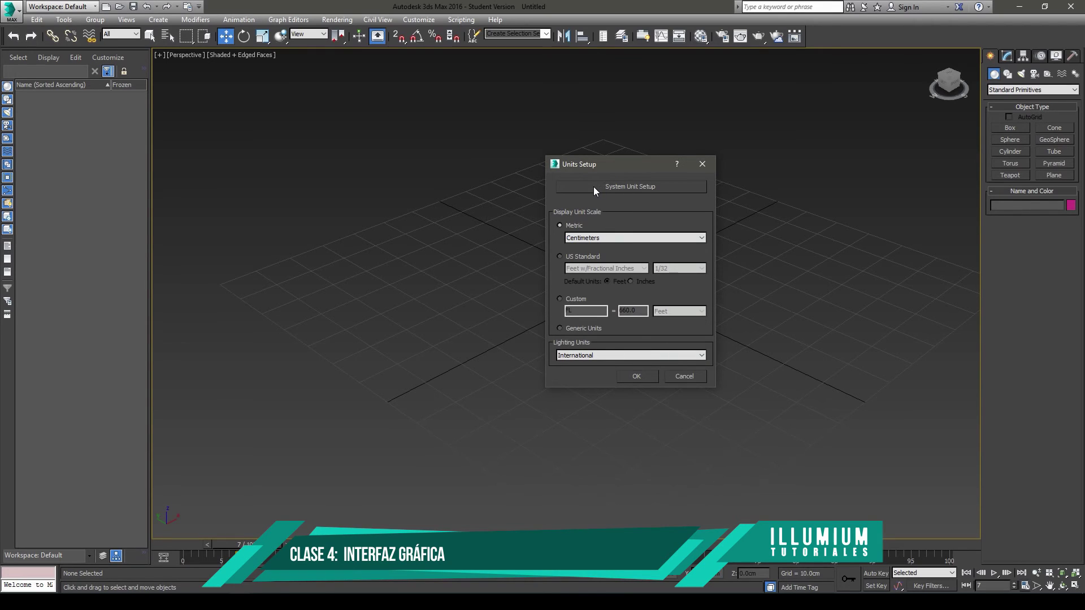
Keep the System Unit Setup at Centimeters and confirm both unit dialogs.
left_click(632, 186)
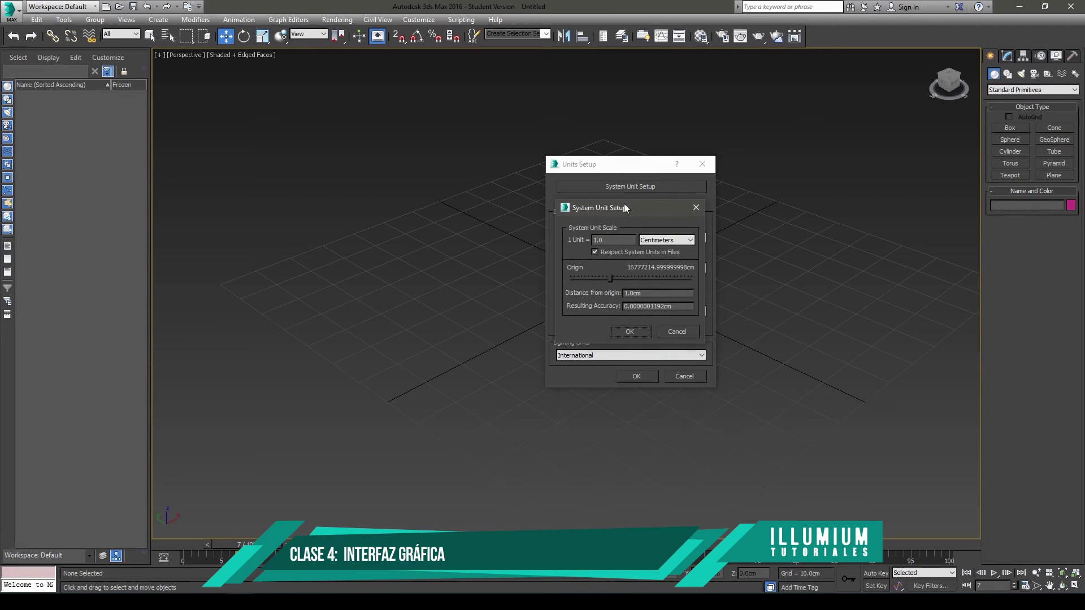
left_click_drag(624, 203, 792, 168)
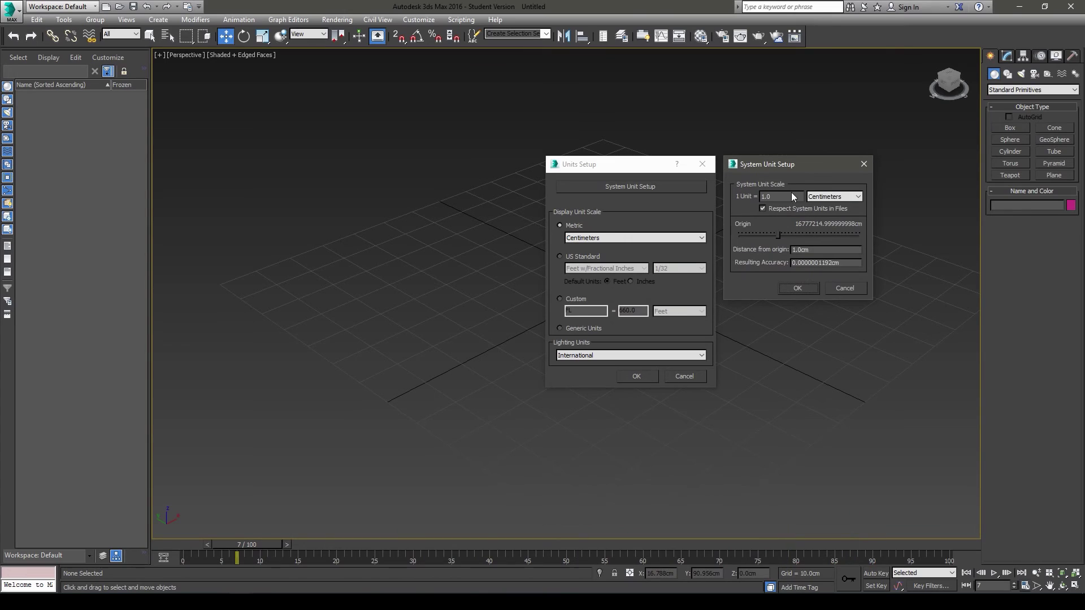
left_click(852, 197)
left_click(850, 236)
left_click(787, 196)
left_click(844, 196)
left_click(829, 199)
left_click(798, 288)
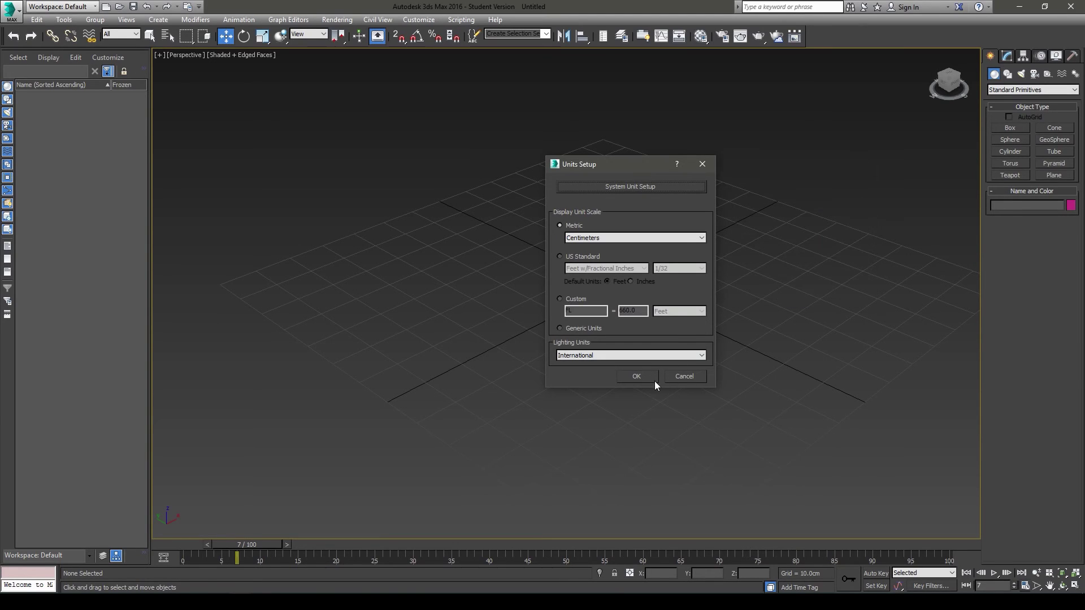
left_click(650, 380)
left_click(1014, 128)
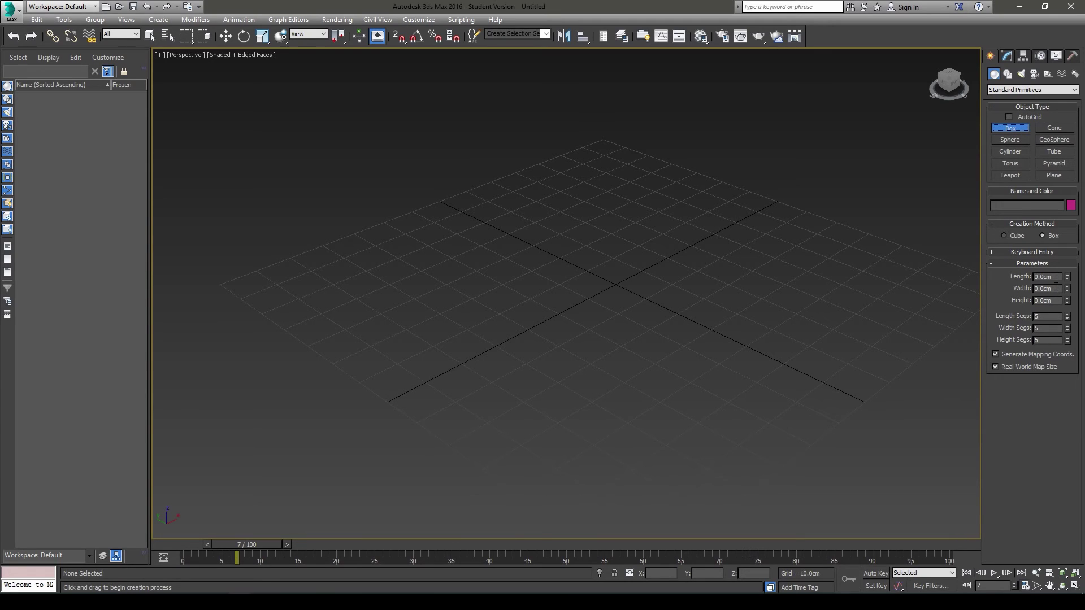
Draw Box001 about 40.5 cm tall and slide it across the grid.
left_click_drag(520, 298, 540, 376)
left_click(517, 210)
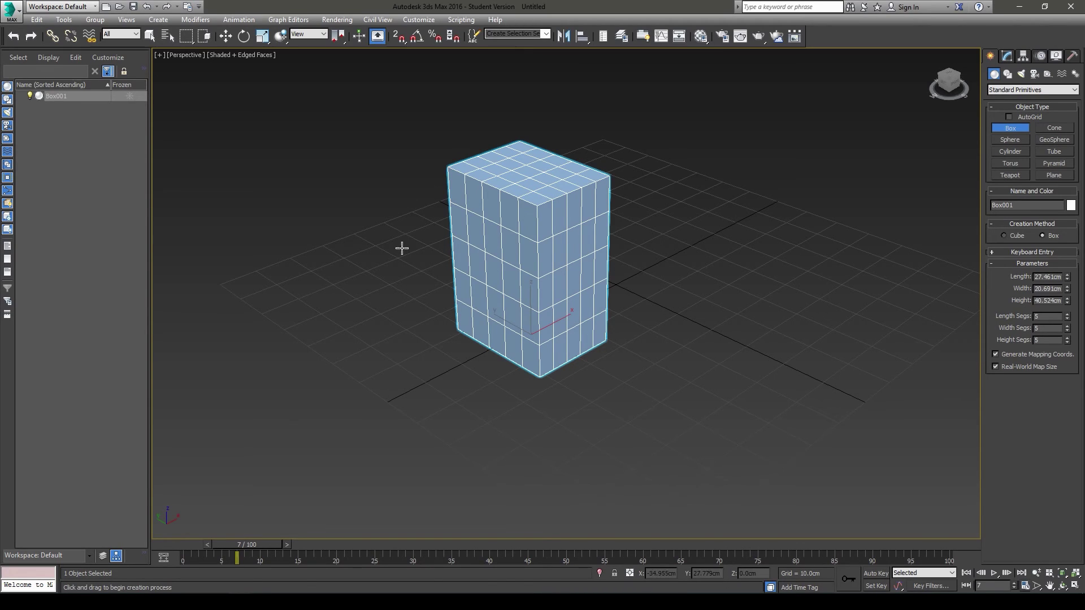
key("w")
right_click(723, 234)
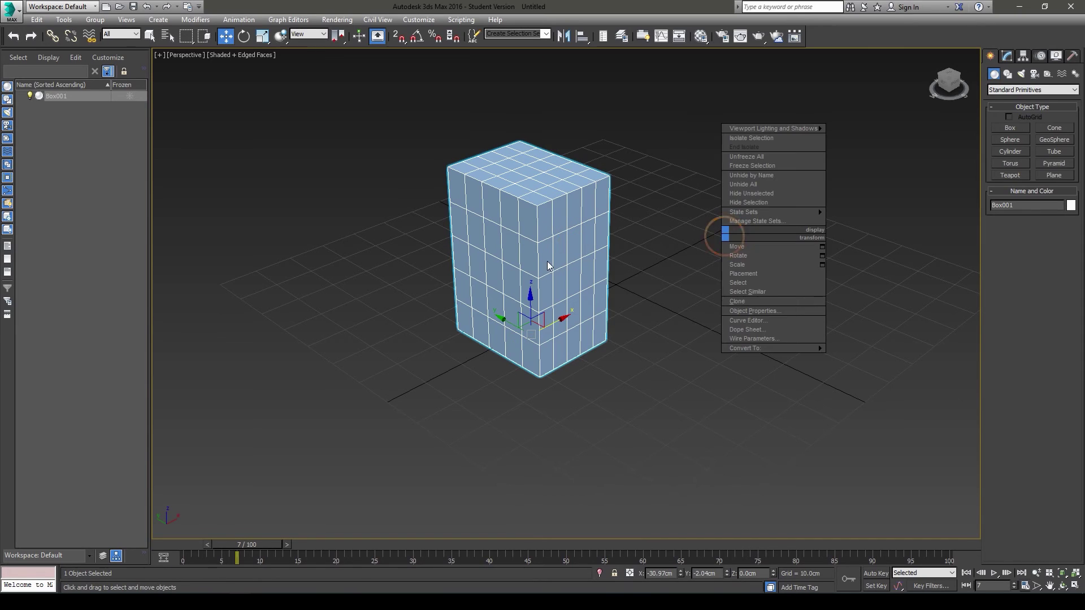
left_click_drag(505, 322, 603, 288)
key("ctrl+z")
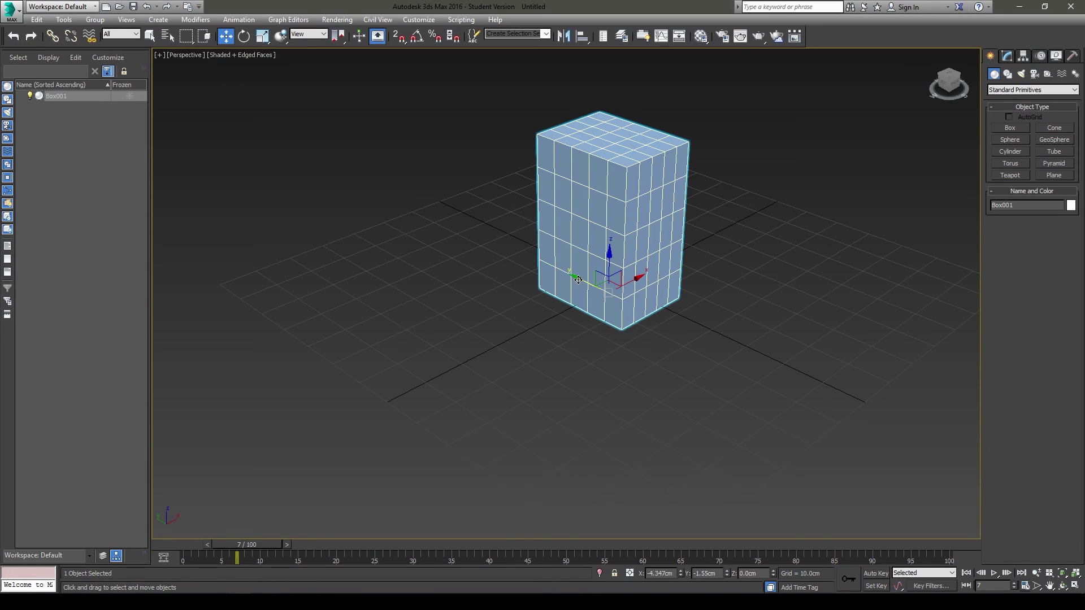
left_click_drag(578, 280, 617, 337)
Try rotating and scaling Box001, undoing the tall stretch, then return to Move.
left_click(244, 37)
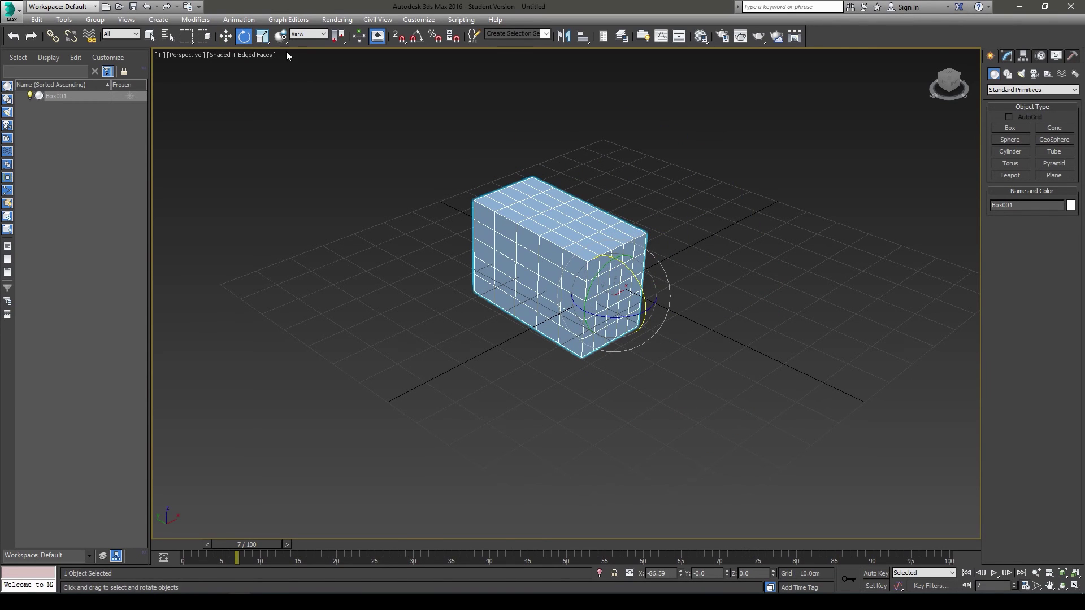
left_click(263, 36)
left_click_drag(613, 252, 615, 163)
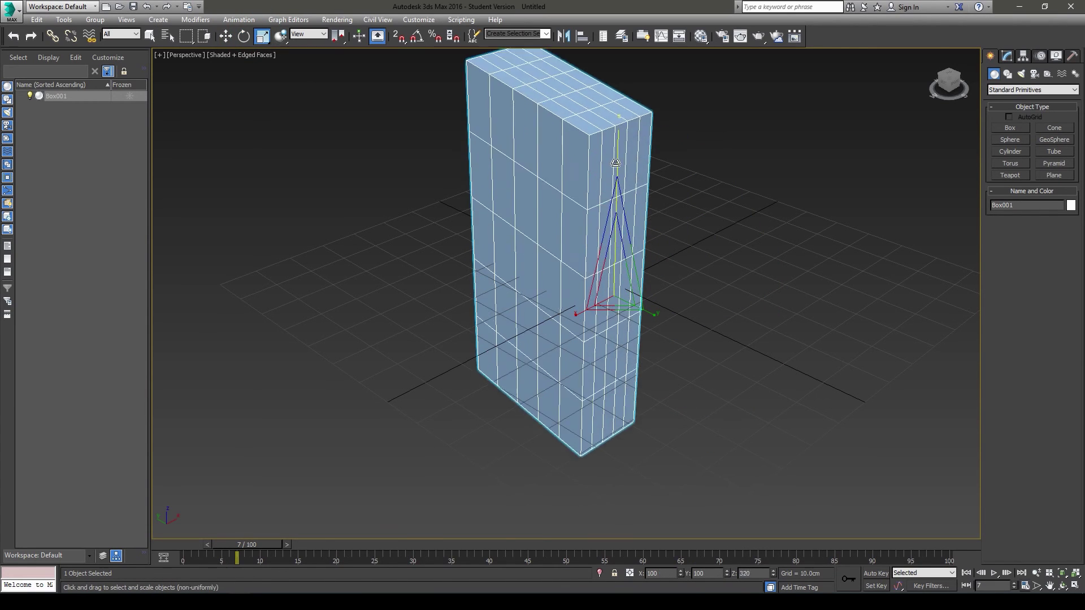
key("ctrl+z")
left_click(650, 310)
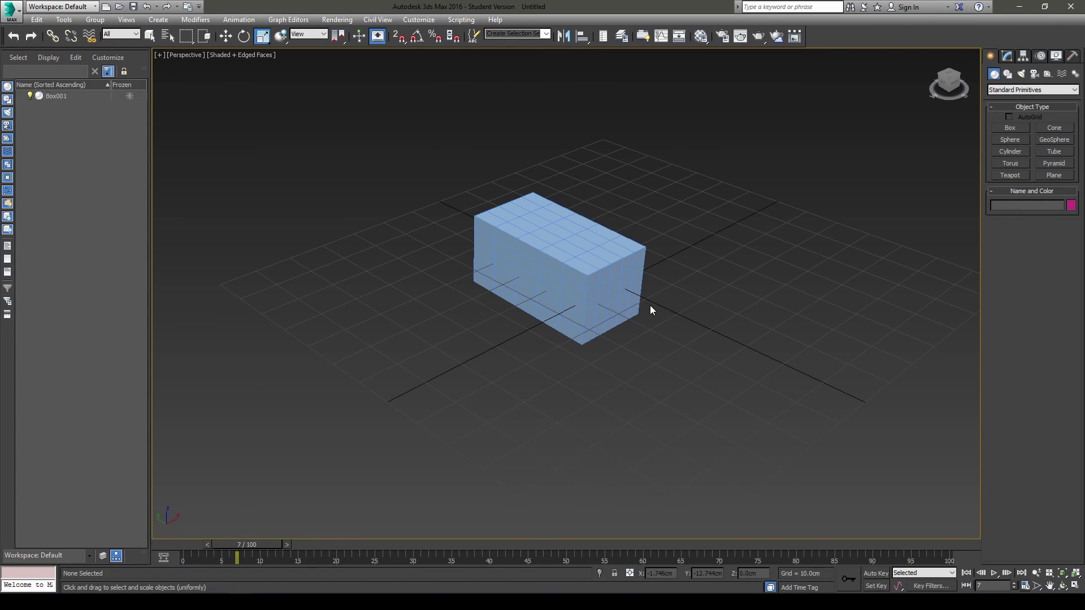
left_click(621, 297)
mouse_move(650, 310)
left_mouse_down()
mouse_move(708, 334)
mouse_move(623, 306)
mouse_move(611, 276)
mouse_move(619, 289)
mouse_move(542, 331)
mouse_move(625, 298)
mouse_move(695, 322)
mouse_move(611, 300)
mouse_move(646, 278)
mouse_move(622, 267)
mouse_move(593, 257)
mouse_move(609, 264)
mouse_move(670, 376)
mouse_move(632, 275)
mouse_move(634, 226)
mouse_move(647, 296)
left_mouse_up()
key("w")
Cycle through the Move, Rotate and Scale modes, then lift Box001 about 12.3 cm above the grid.
key("e")
key("r")
key("w")
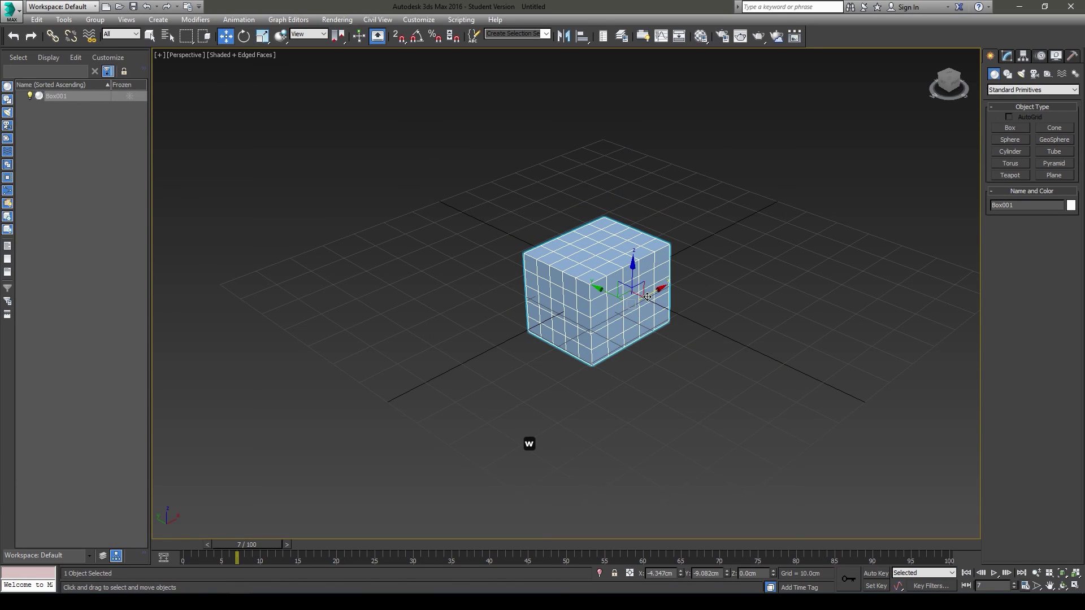
key("e")
key("r")
key("w")
key("e")
key("r")
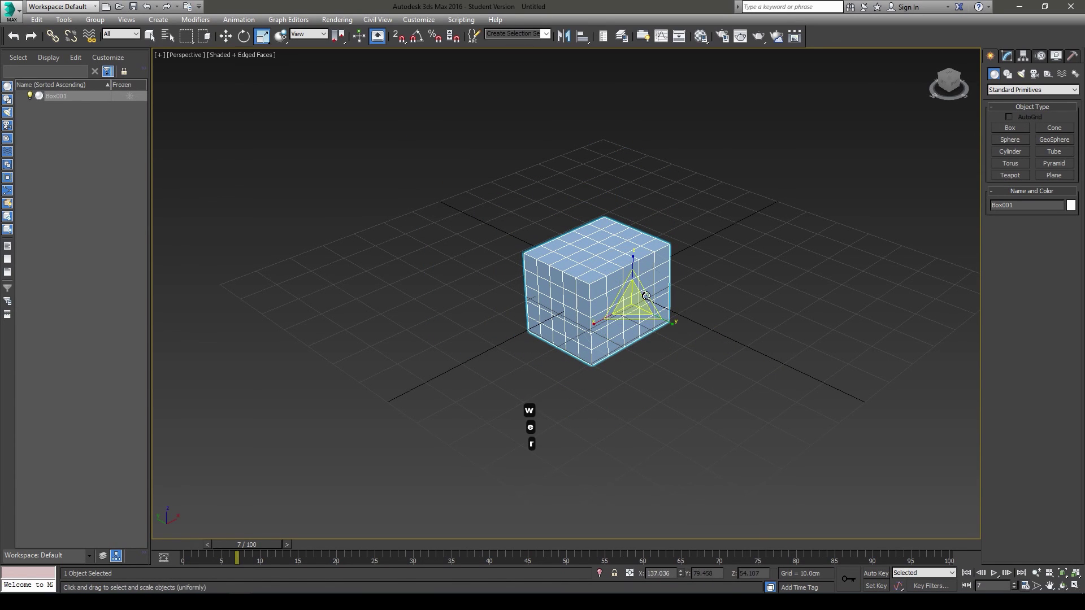
key("w")
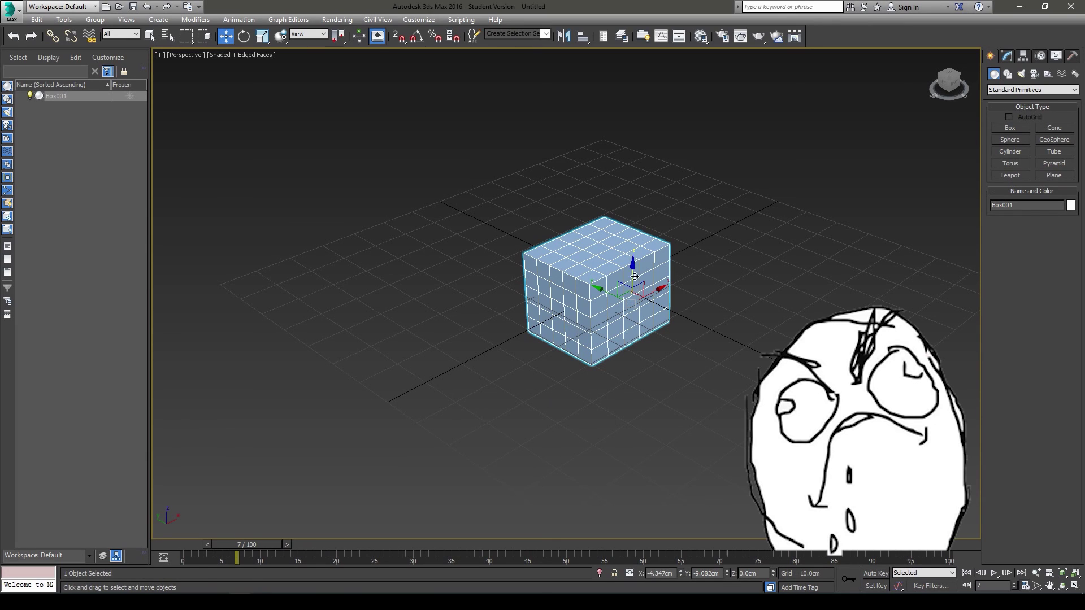
left_click_drag(633, 279, 621, 231)
Cycle the Move, Rotate and Scale modes again, then slide Box001 along its Y axis.
key("w")
key("e")
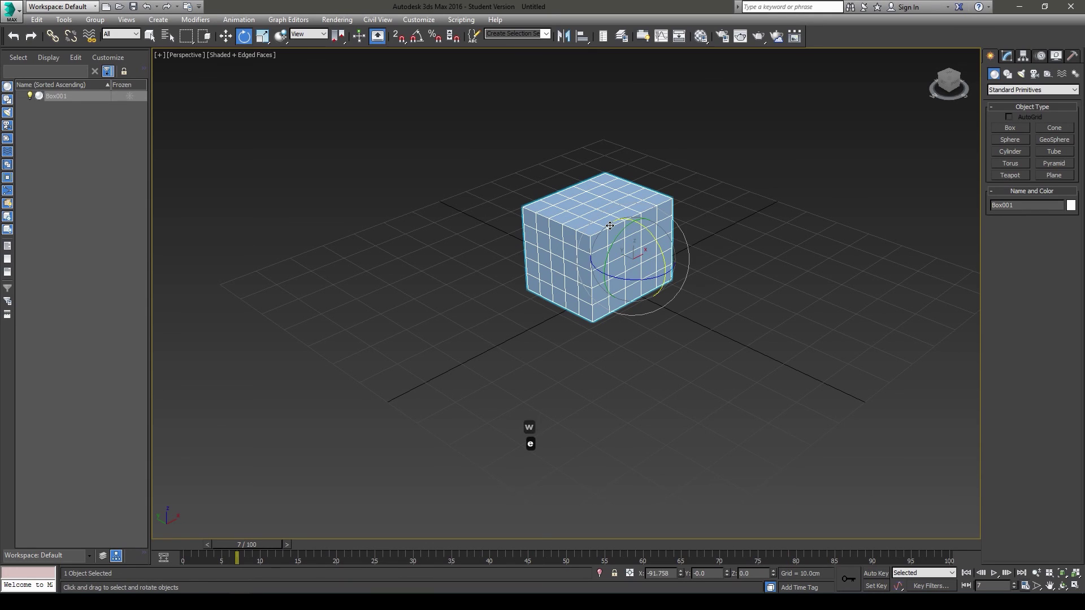
key("r")
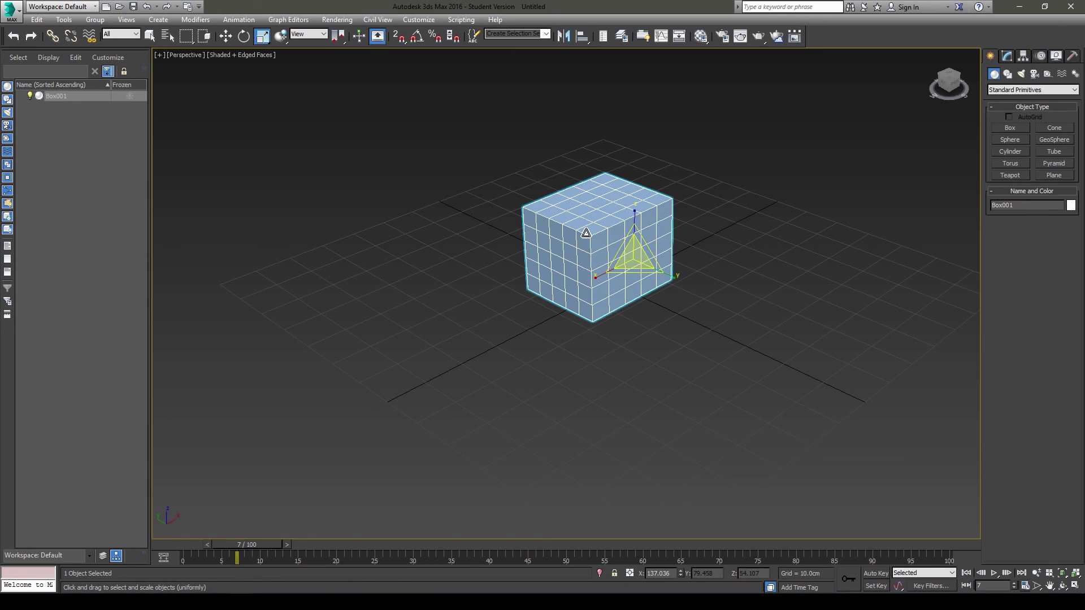
key("w")
key("e")
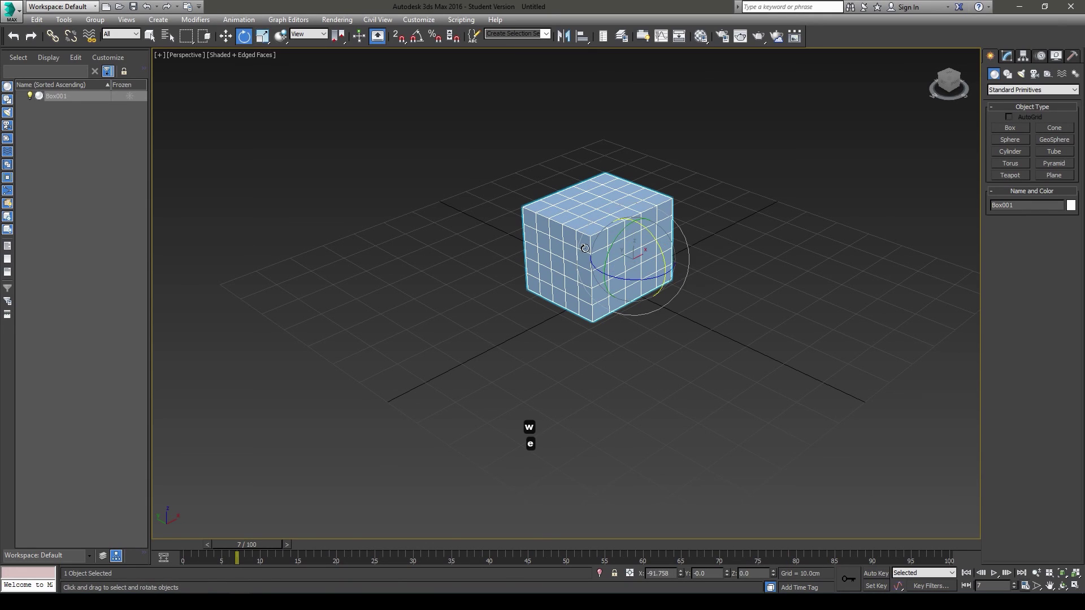
key("r")
key("w")
key("e")
key("r")
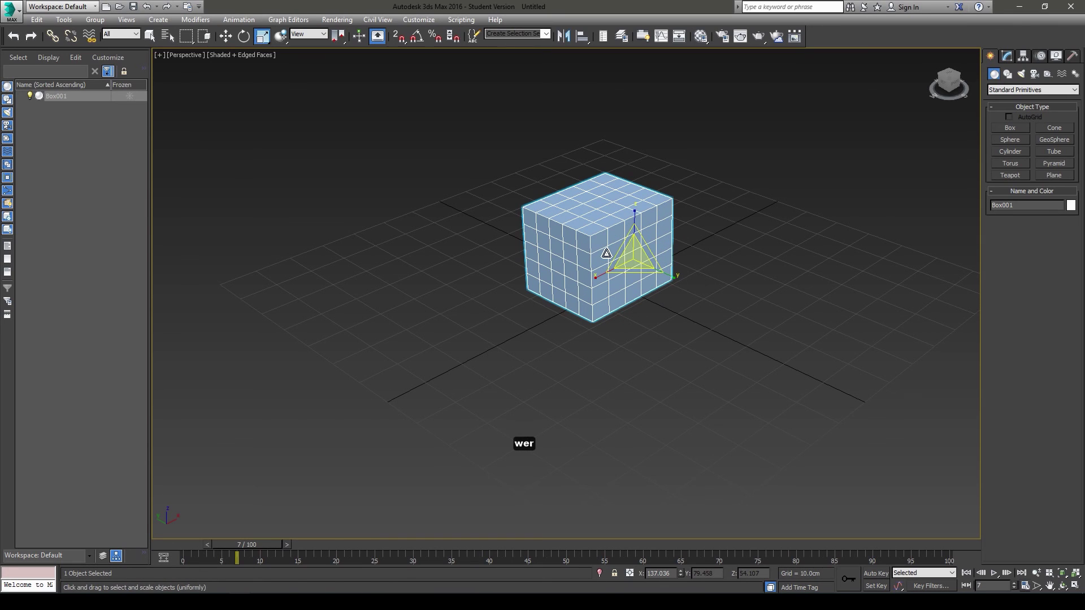
key("w")
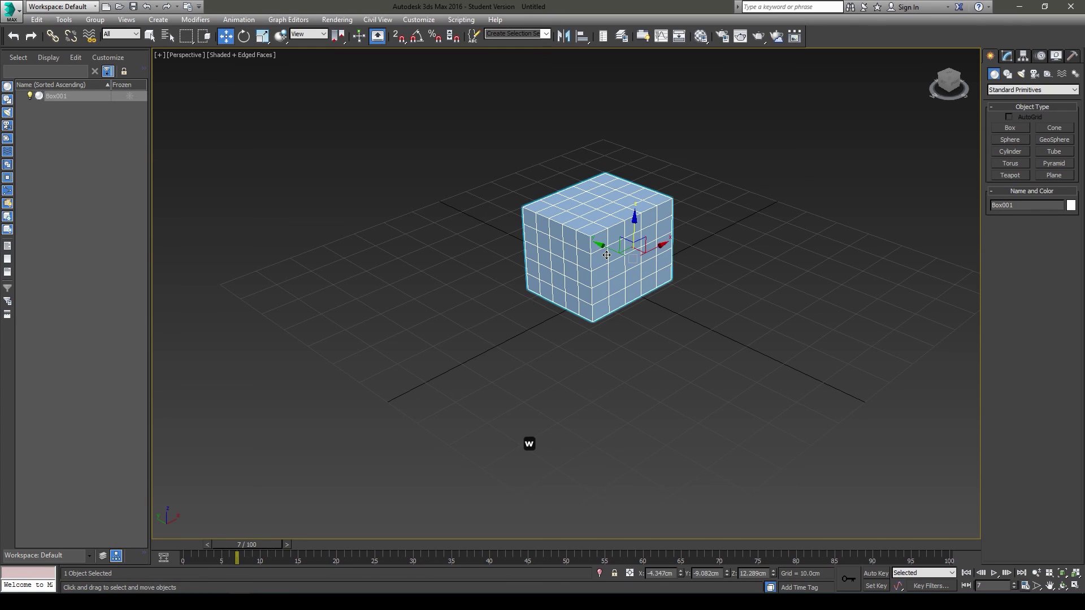
key("e")
key("r")
key("w")
left_click_drag(599, 239, 627, 281)
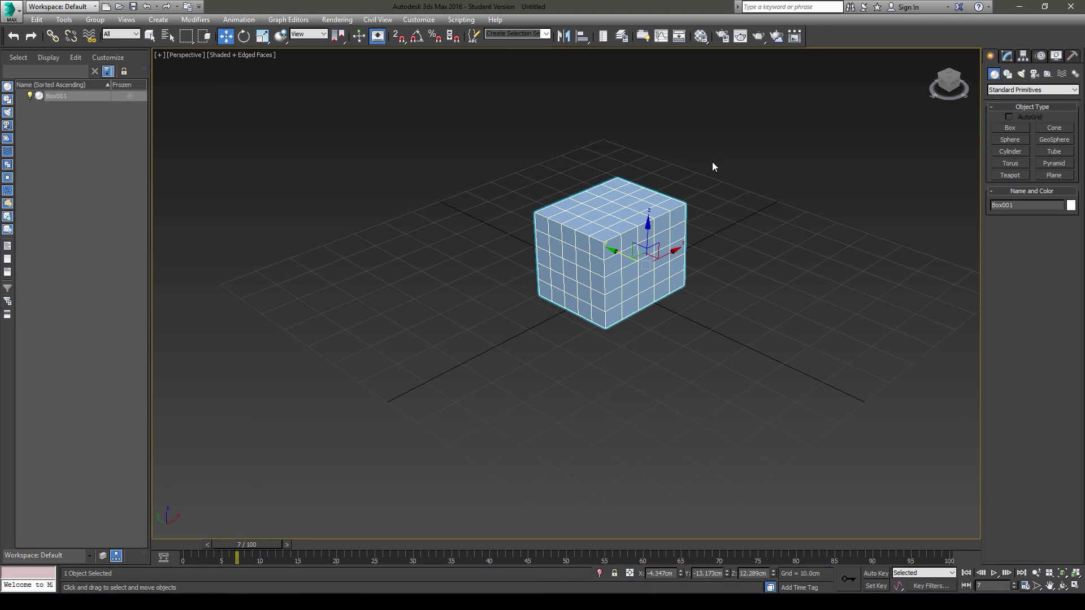
Clear the Box001 selection by clicking empty space in the viewport.
left_click(730, 154)
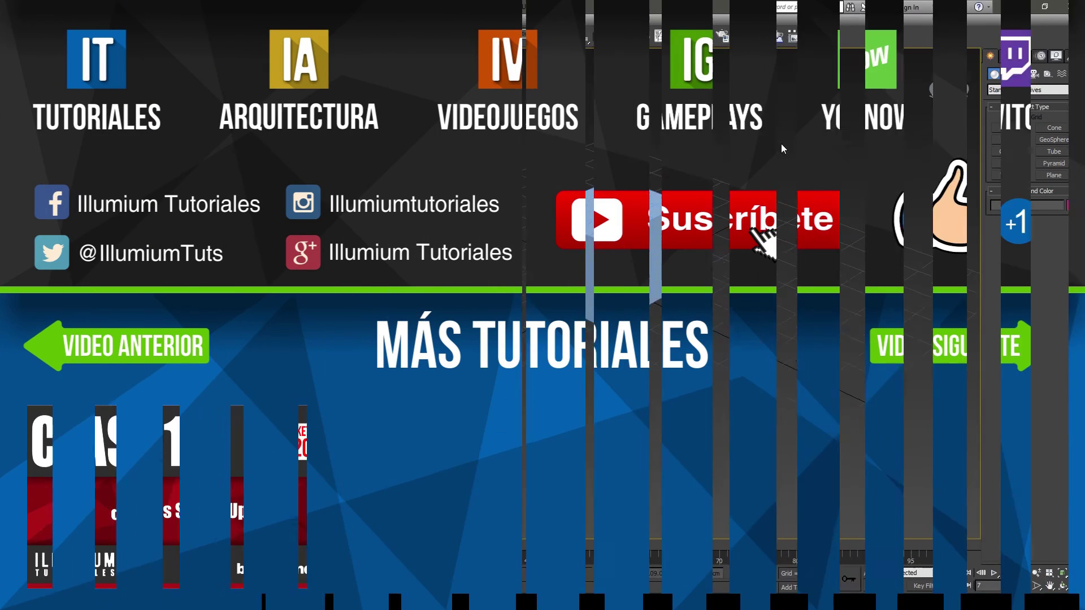